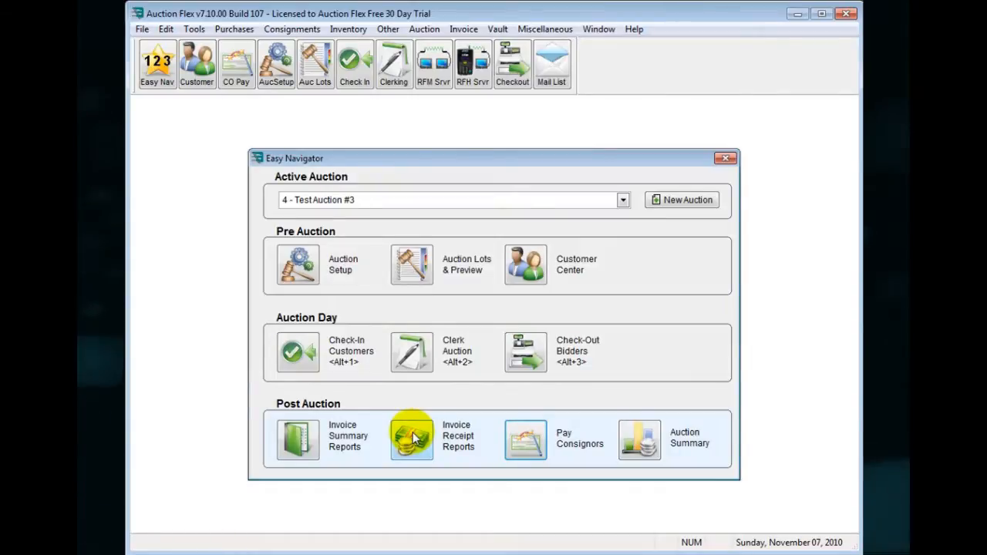
# Calculate the invoice summary report for auction 4 - Test Auction #3 across all dates.
pyautogui.click(301, 440)
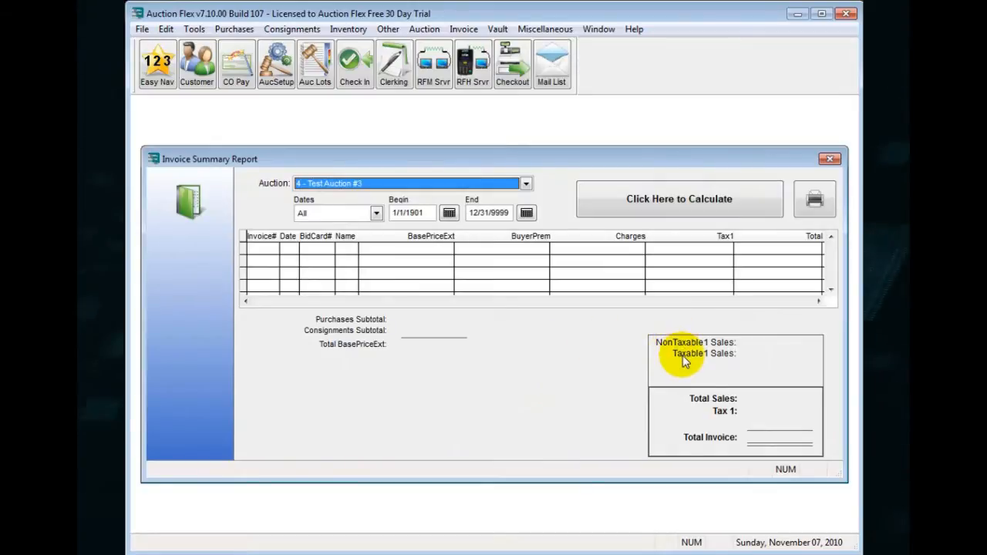
pyautogui.click(528, 186)
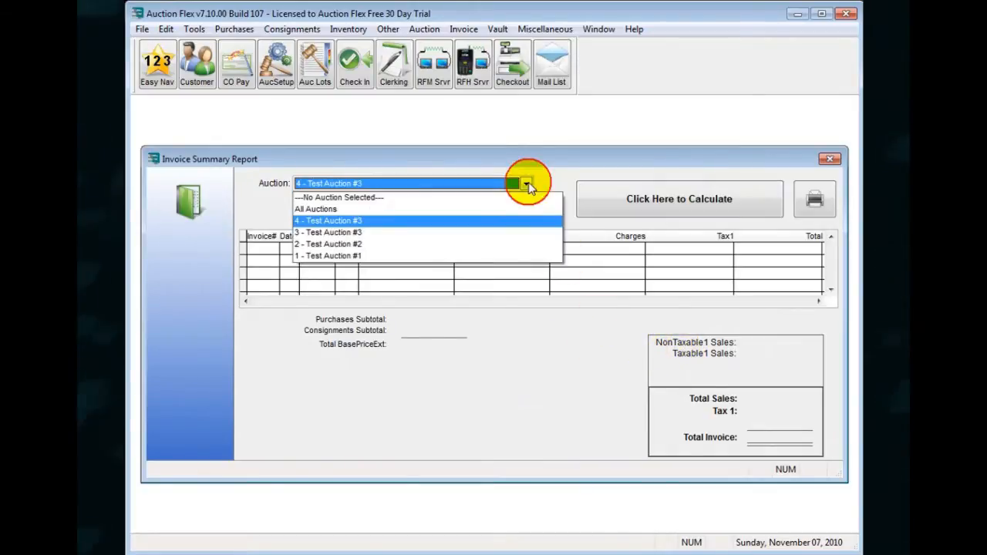
pyautogui.click(413, 223)
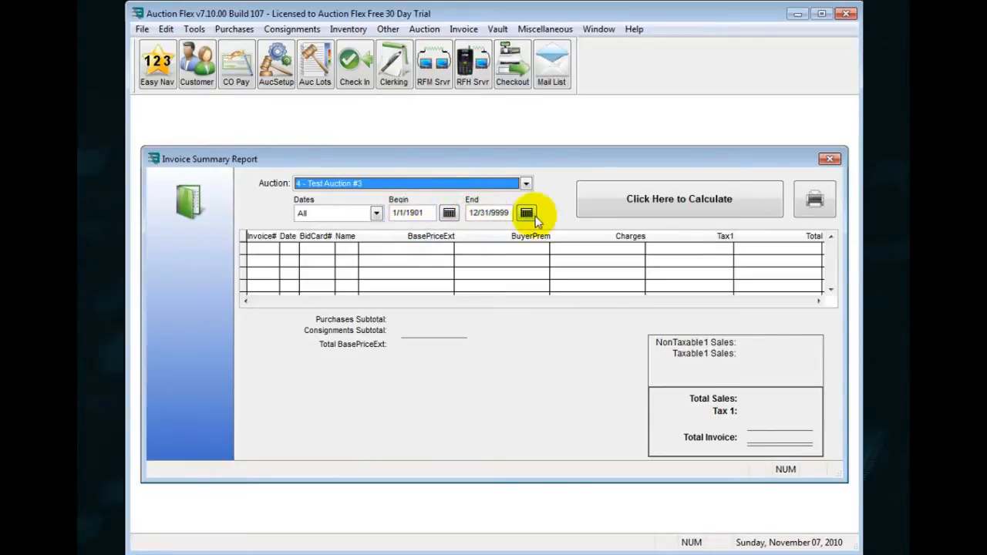
pyautogui.click(658, 211)
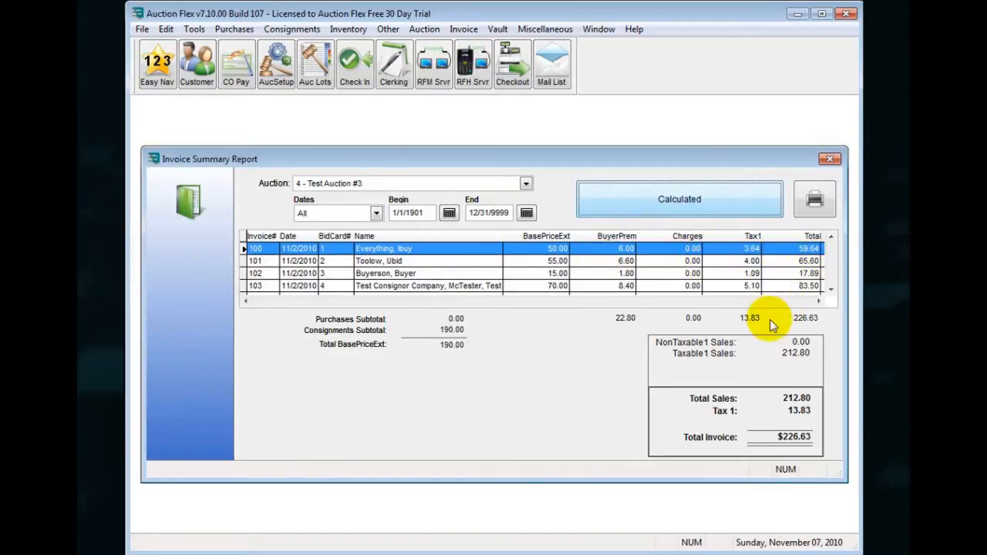
# Preview the Invoice List with Subtotals by Auction/Tax Rate report, and close the invoice summary.
pyautogui.click(816, 202)
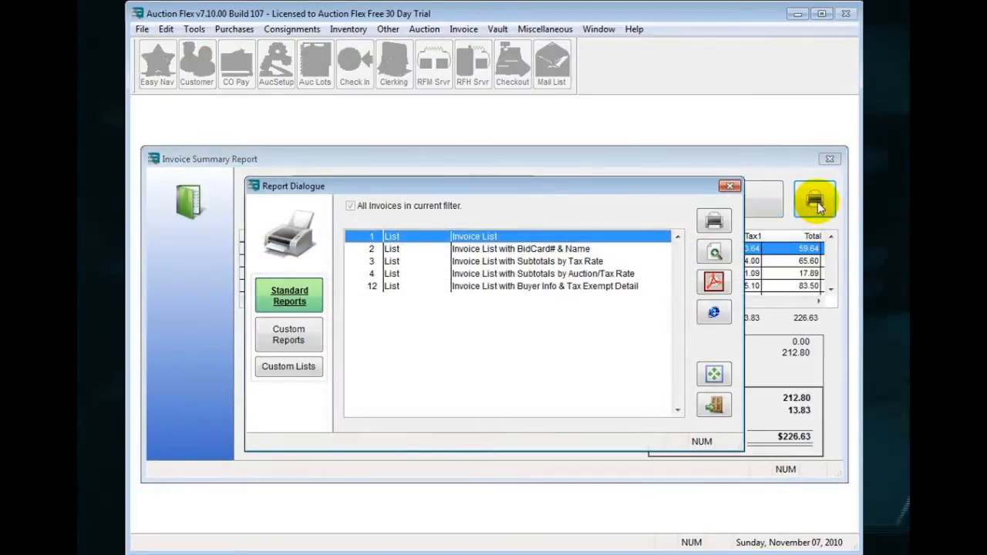
pyautogui.click(533, 275)
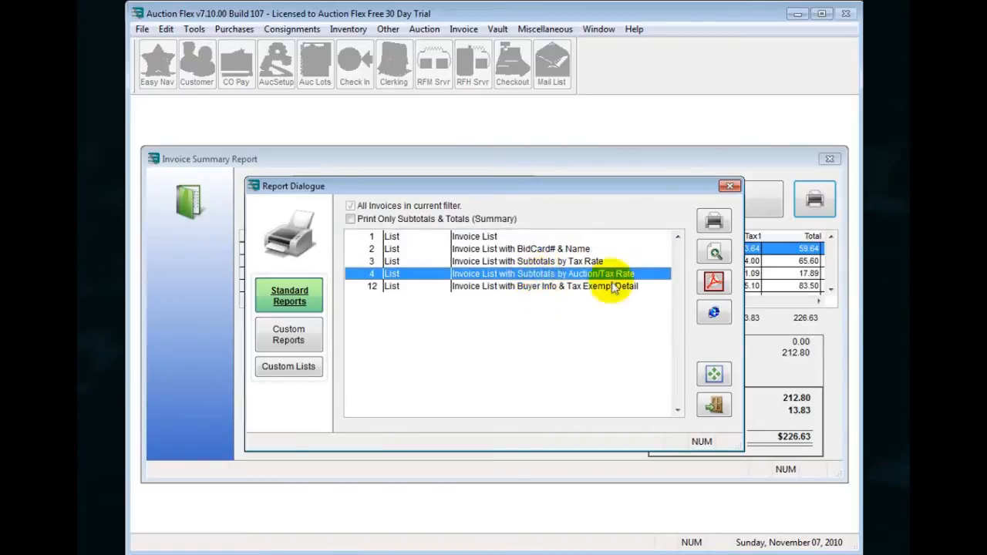
pyautogui.click(715, 253)
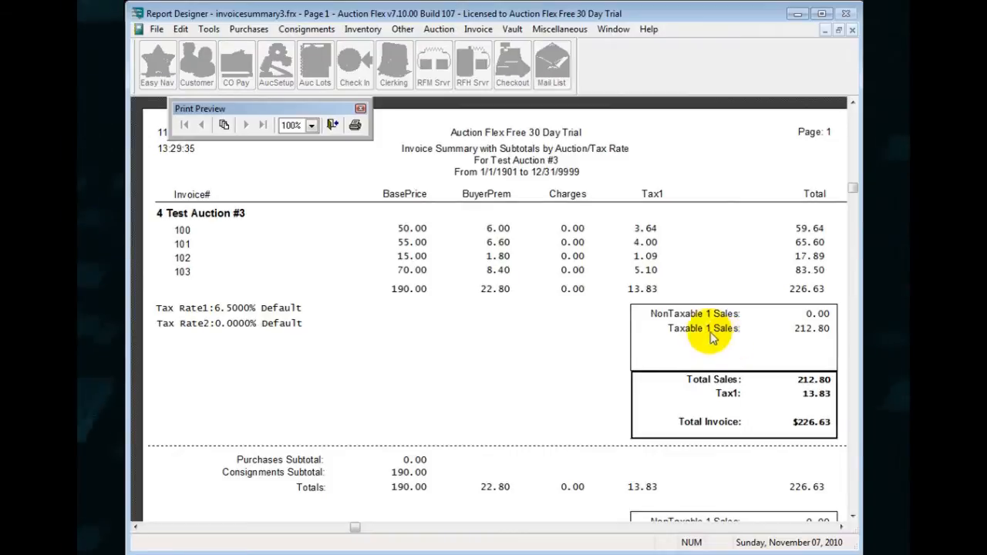
pyautogui.click(334, 127)
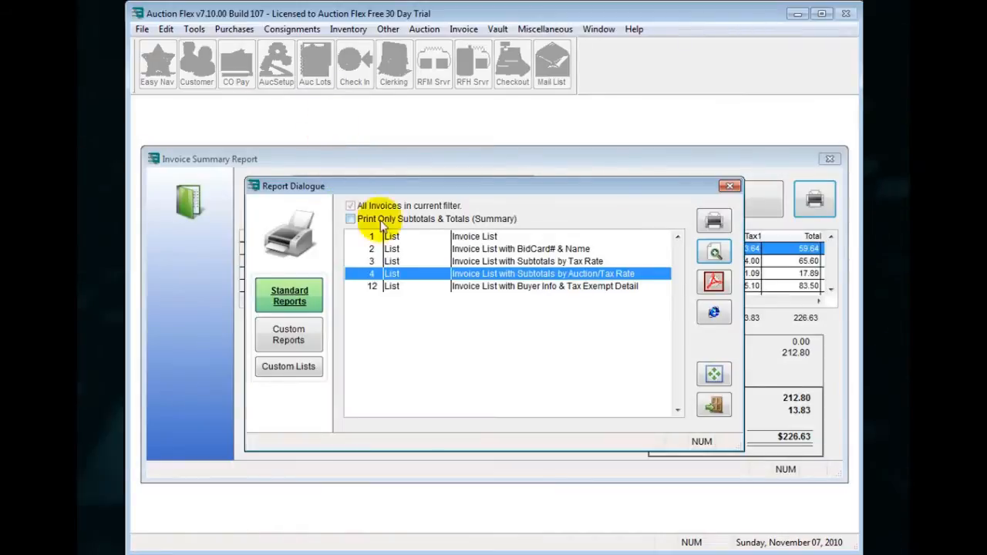
pyautogui.click(730, 187)
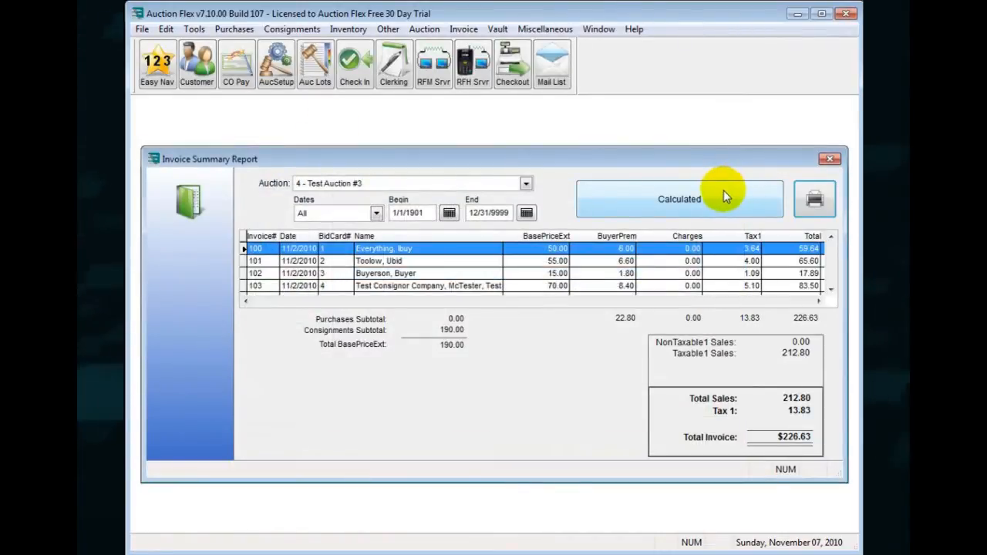
pyautogui.click(827, 160)
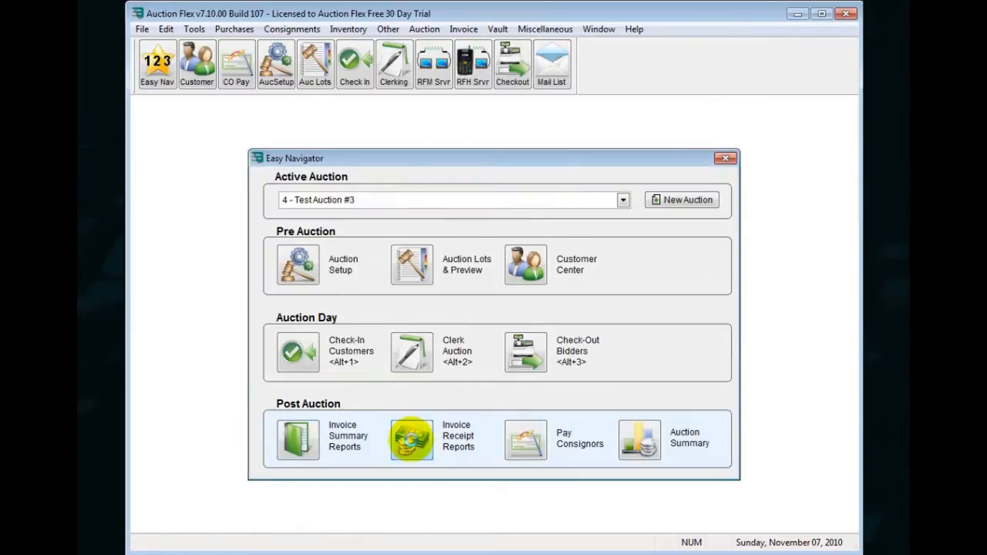
# Calculate the invoice receipts report for auction 4 - Test Auction #3 across all dates.
pyautogui.click(411, 439)
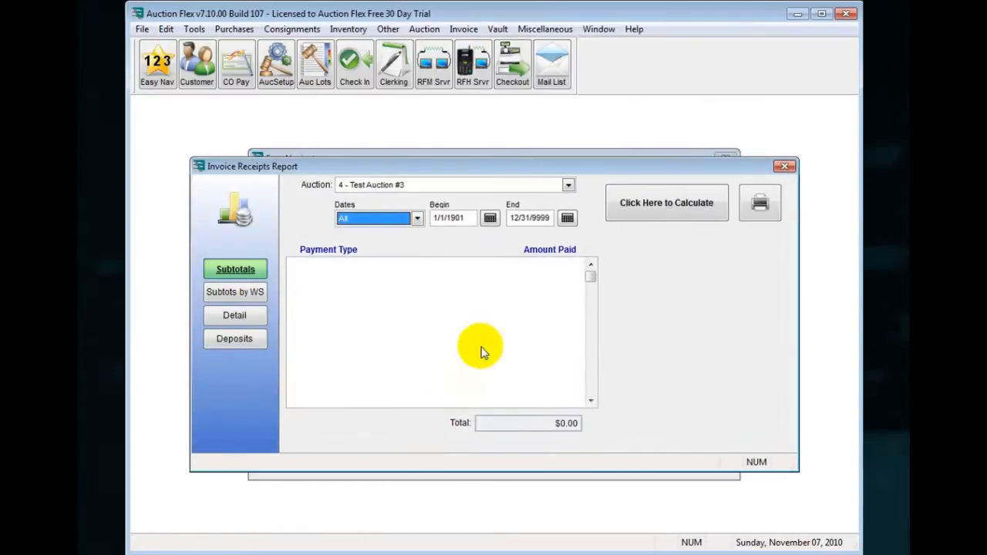
pyautogui.click(569, 186)
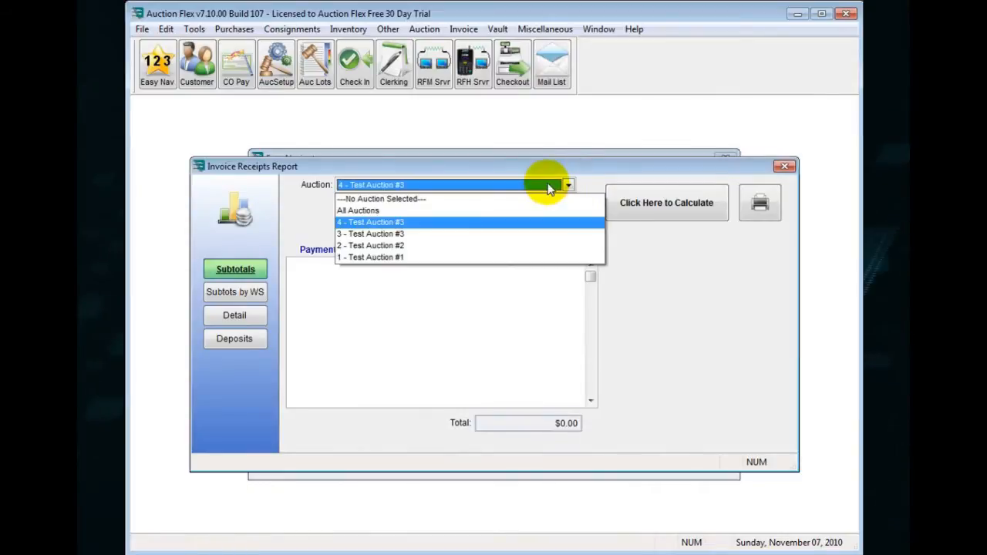
pyautogui.click(420, 223)
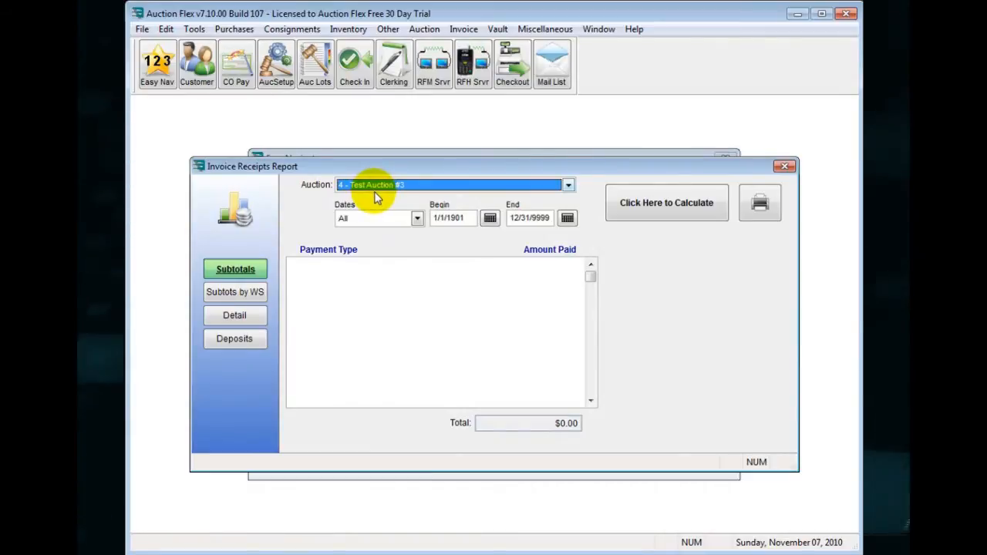
pyautogui.click(680, 212)
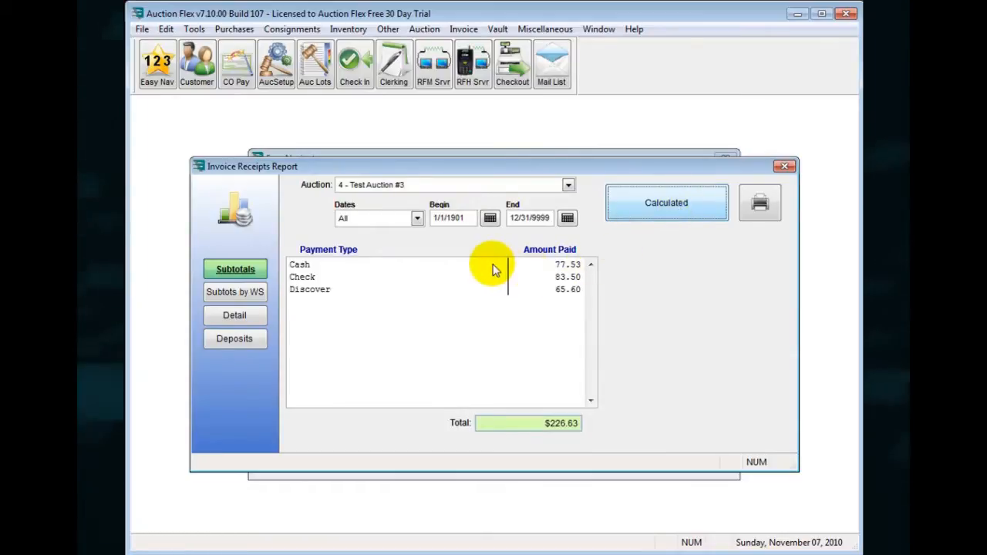
# Review the cash, check and Discover receipt lines, and show the receipt subtotals by workstation.
pyautogui.click(336, 266)
pyautogui.click(336, 279)
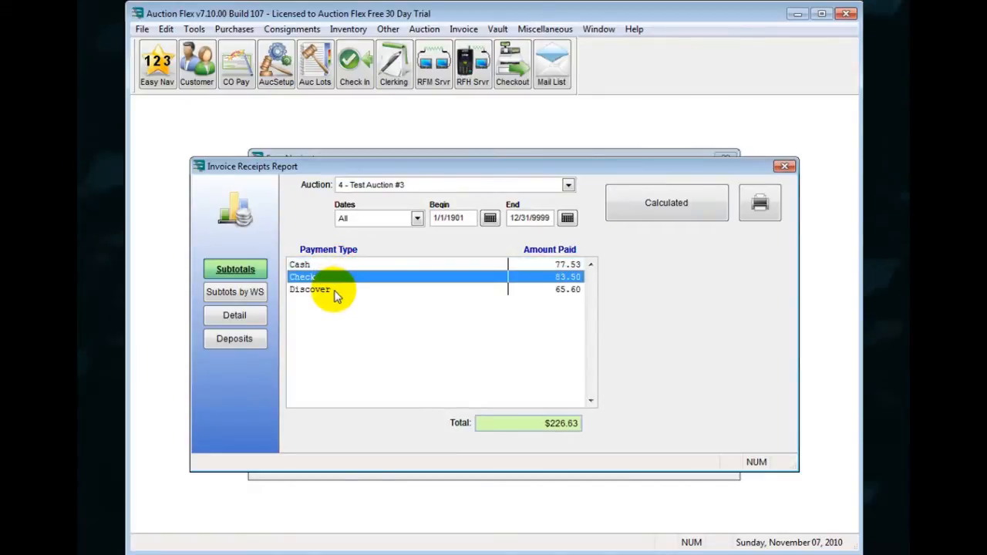
pyautogui.click(335, 292)
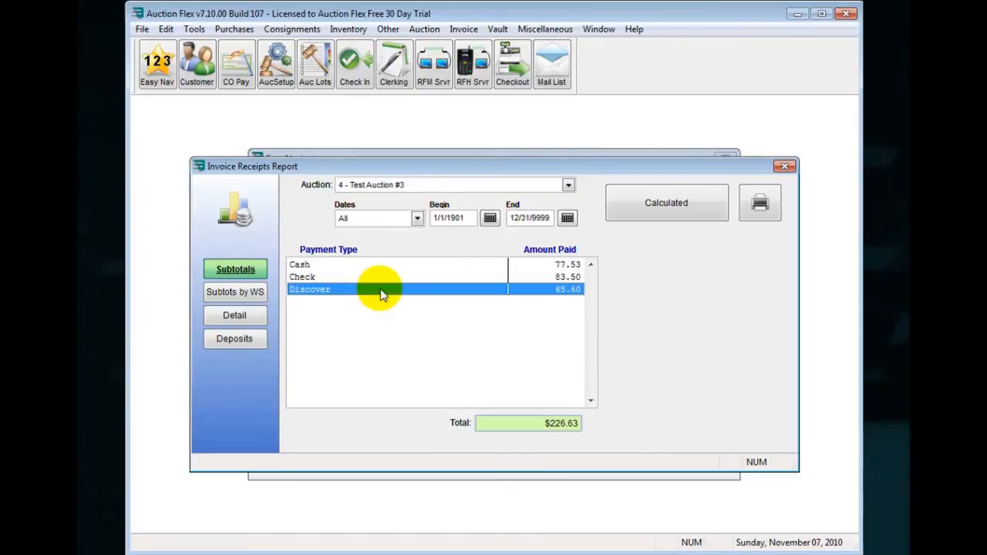
pyautogui.click(233, 294)
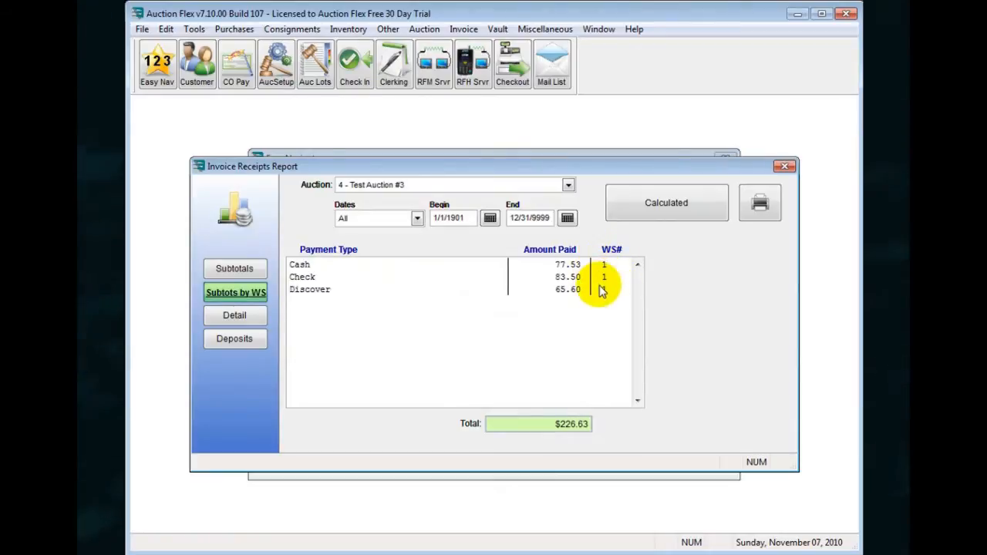
# Preview the Invoice Receipts w/Subtotals by Payment Type report ordered by Invoice #, and close the invoice receipts report.
pyautogui.click(759, 202)
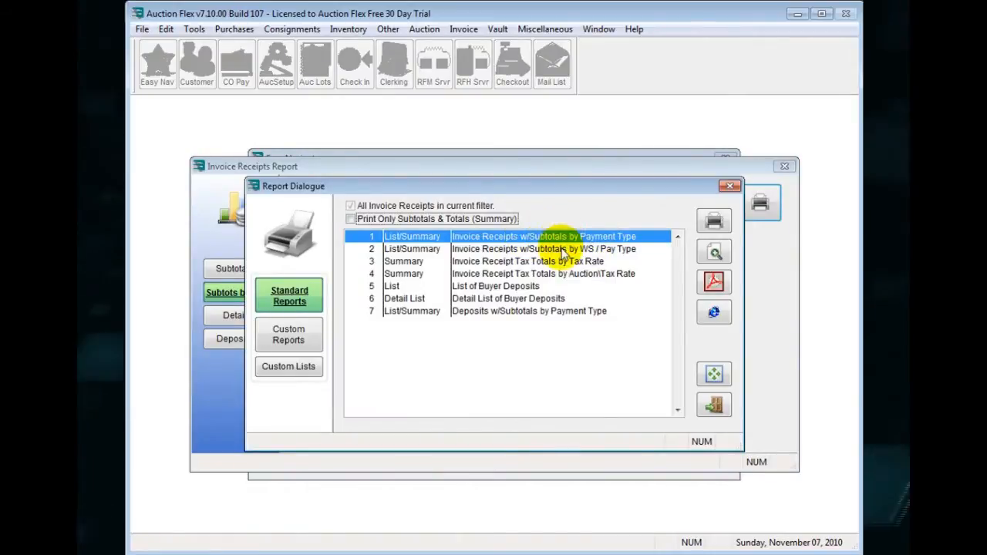
pyautogui.click(713, 254)
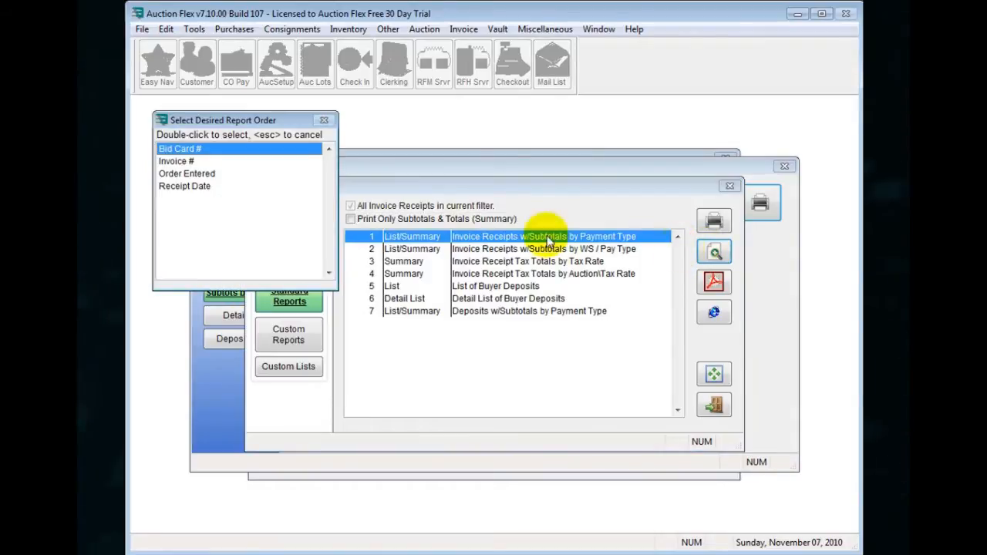
pyautogui.doubleClick(216, 164)
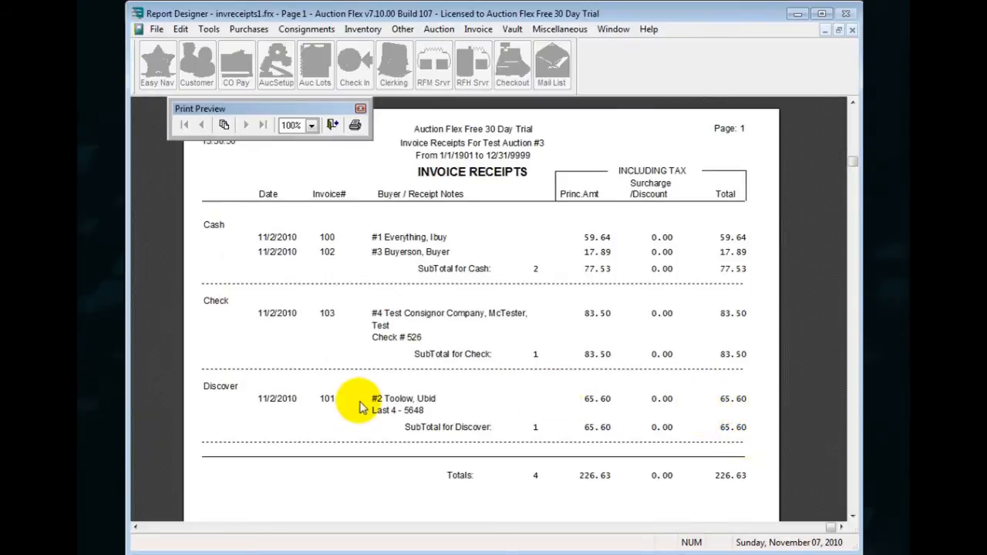
pyautogui.click(328, 127)
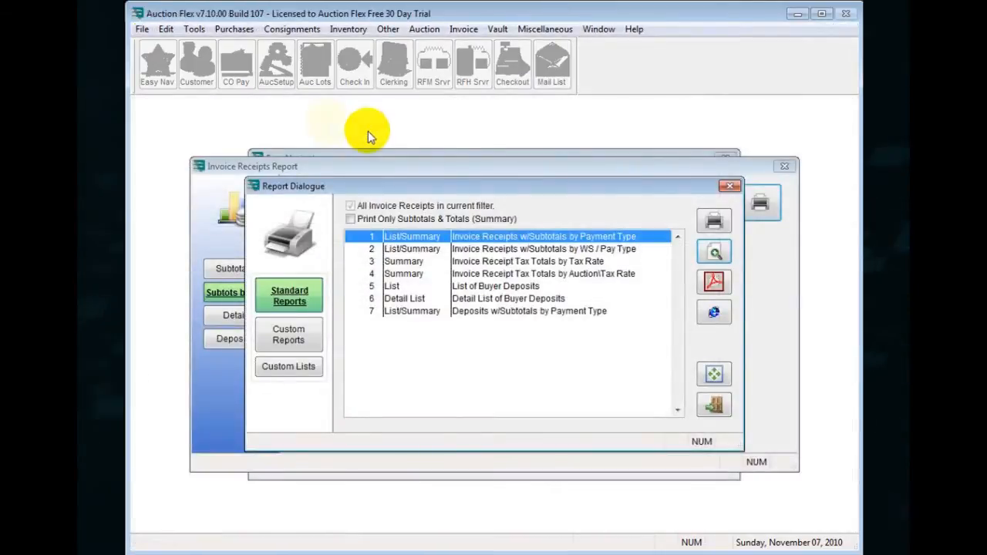
pyautogui.click(731, 185)
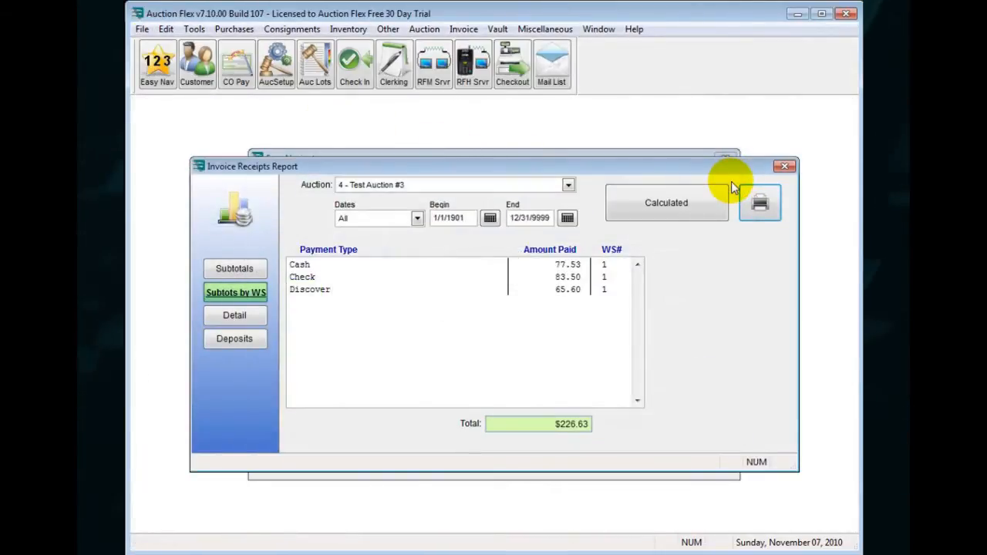
pyautogui.click(784, 165)
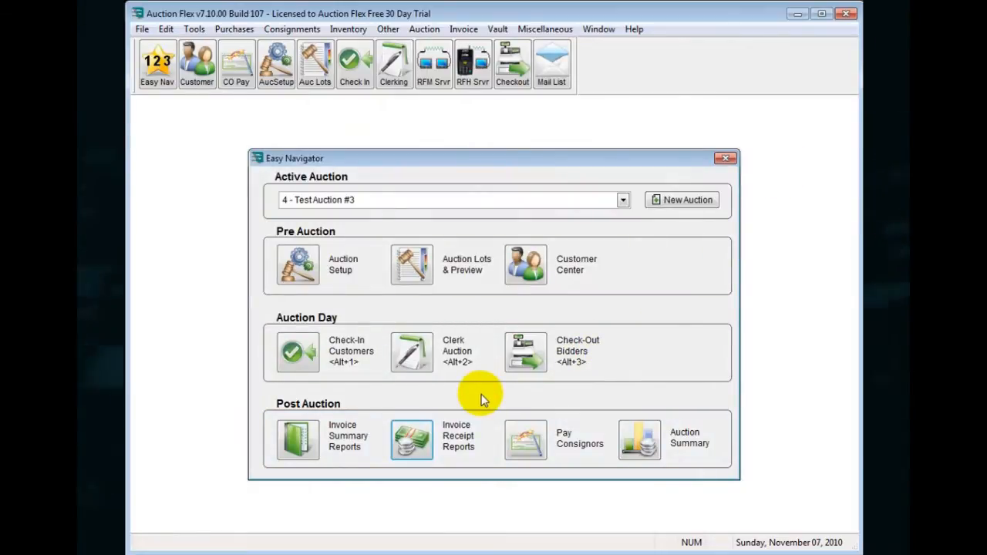
# Open consignor payment maintenance and take a brief look at the old CO payment form.
pyautogui.click(531, 440)
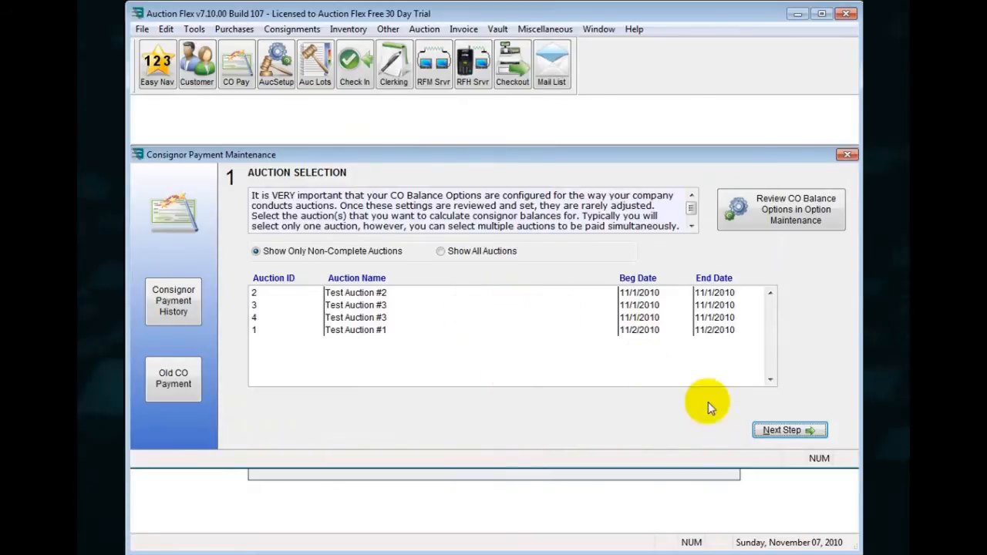
pyautogui.click(184, 386)
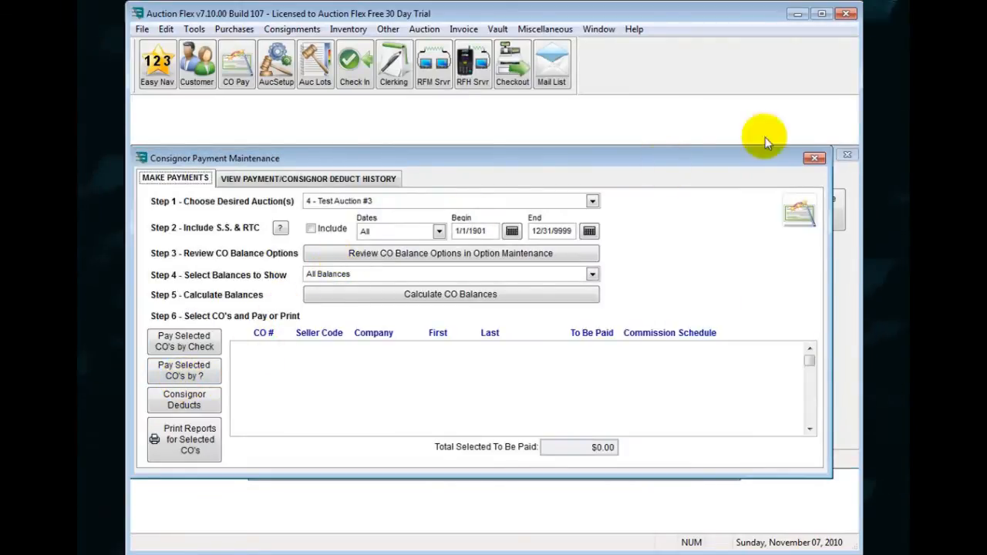
pyautogui.click(814, 158)
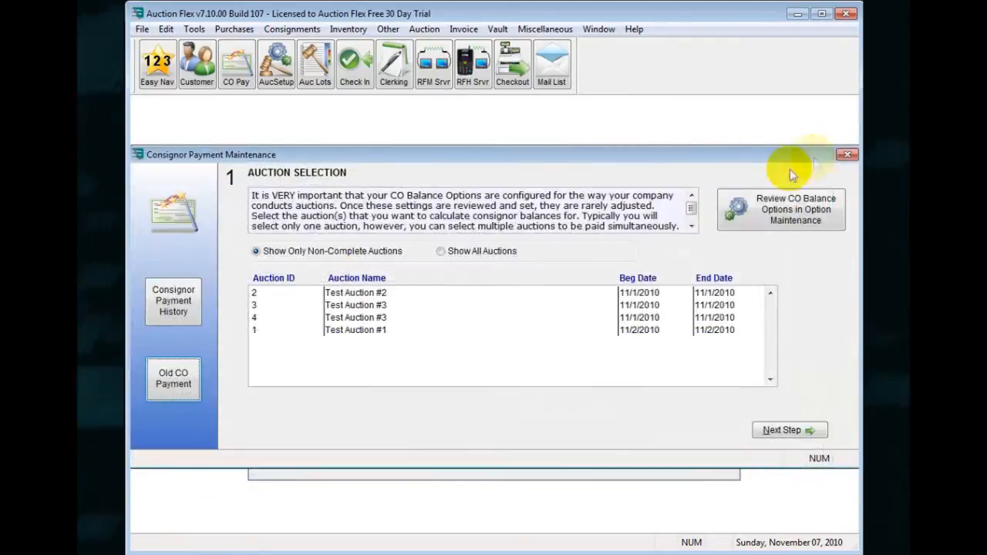
# Choose auction 4, Test Auction #3, for consignor payment and select consignment order 102.
pyautogui.click(345, 307)
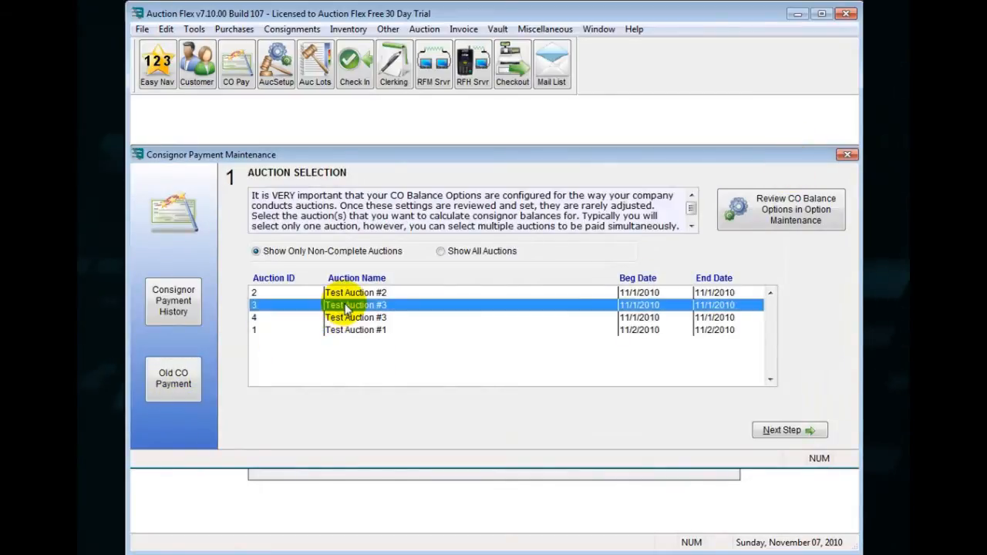
pyautogui.click(383, 319)
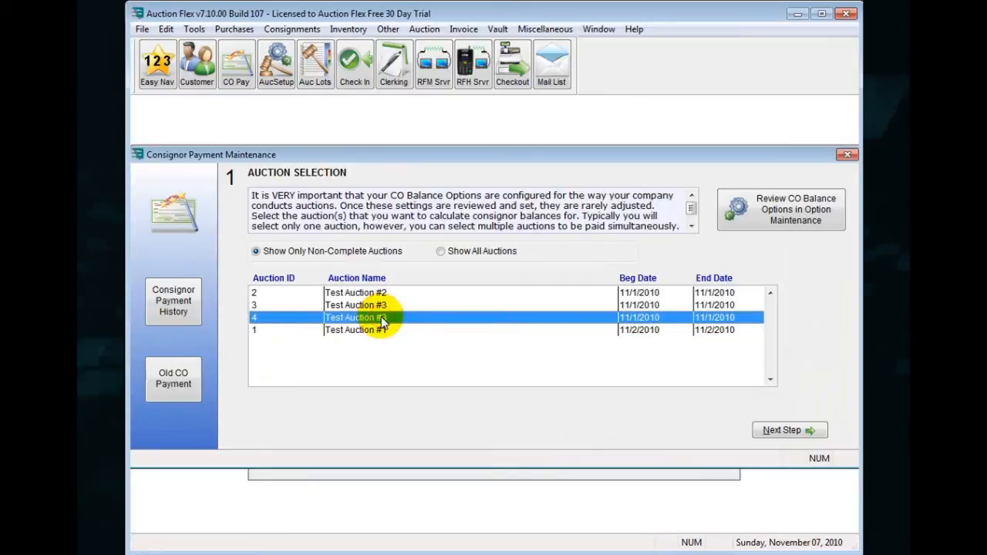
pyautogui.click(788, 432)
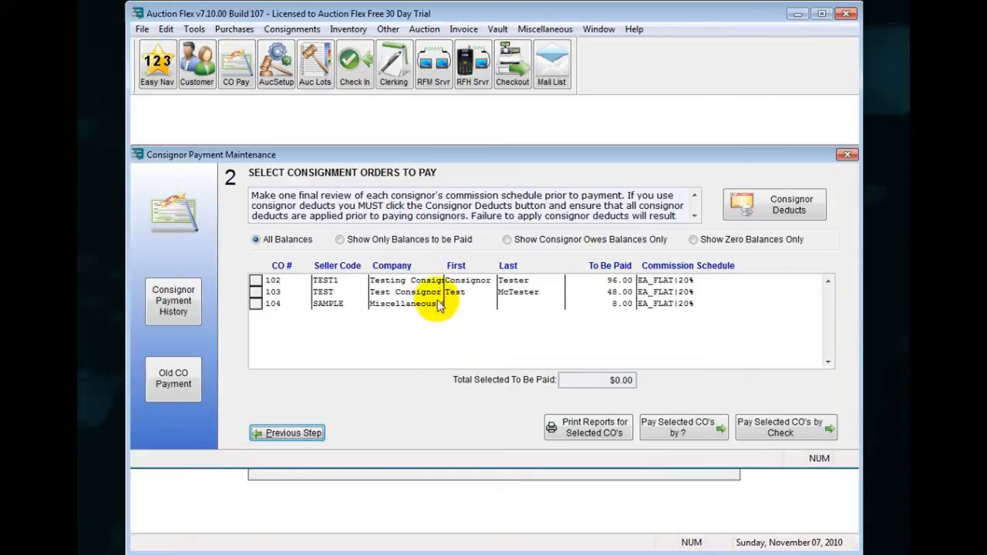
pyautogui.click(522, 282)
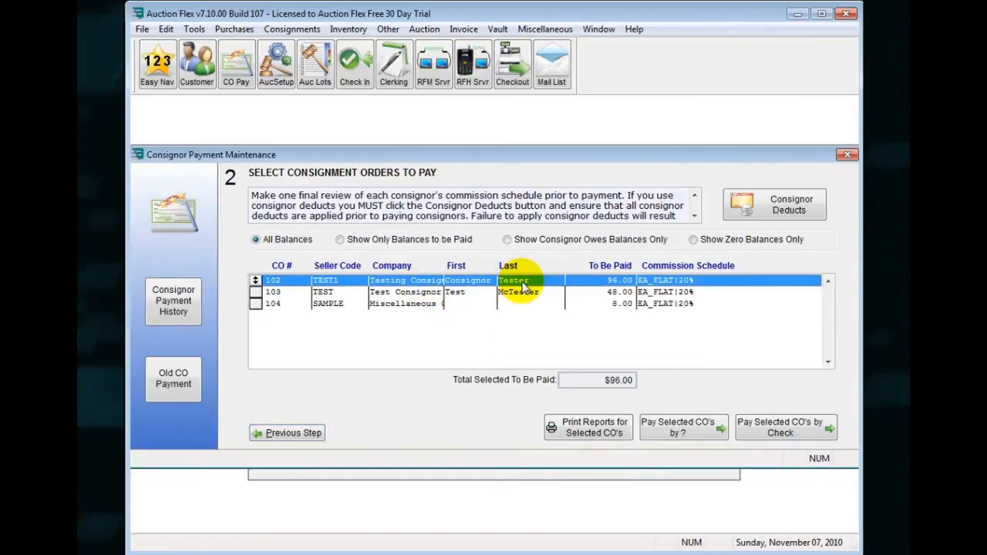
# Preview the summary detail CO Settlement w/ Auction Info report for the selected consignment order, and close the report selection.
pyautogui.click(590, 427)
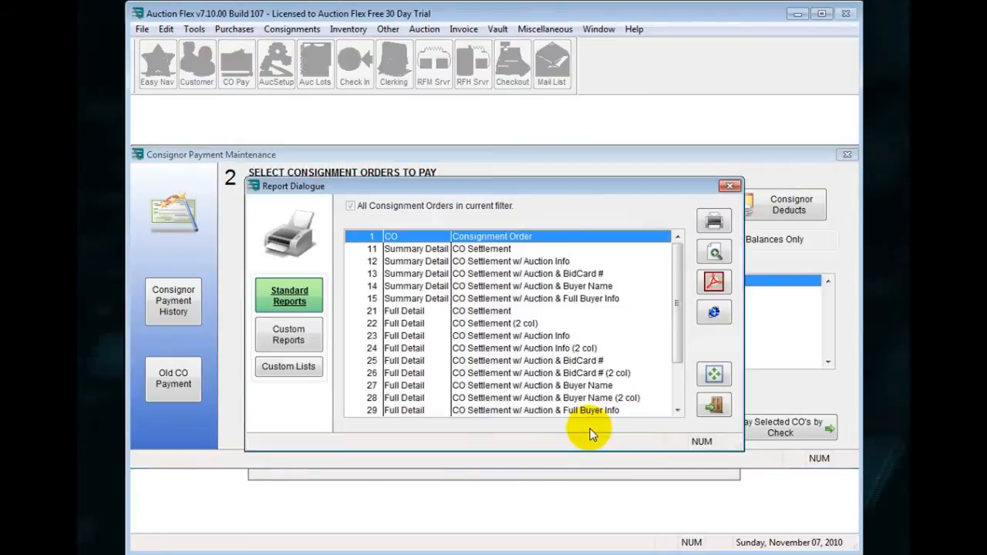
pyautogui.click(540, 262)
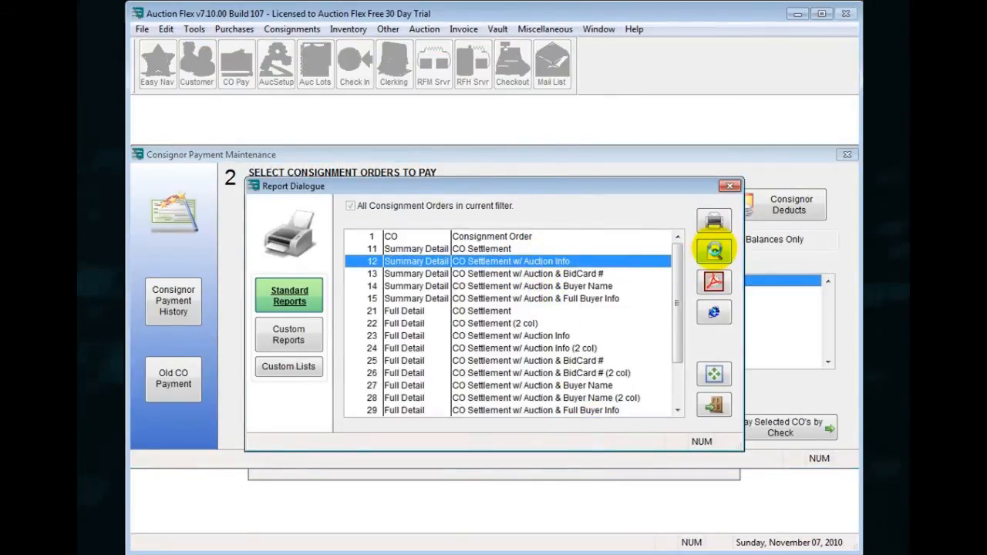
pyautogui.click(713, 251)
pyautogui.scroll(-2, 661, 385)
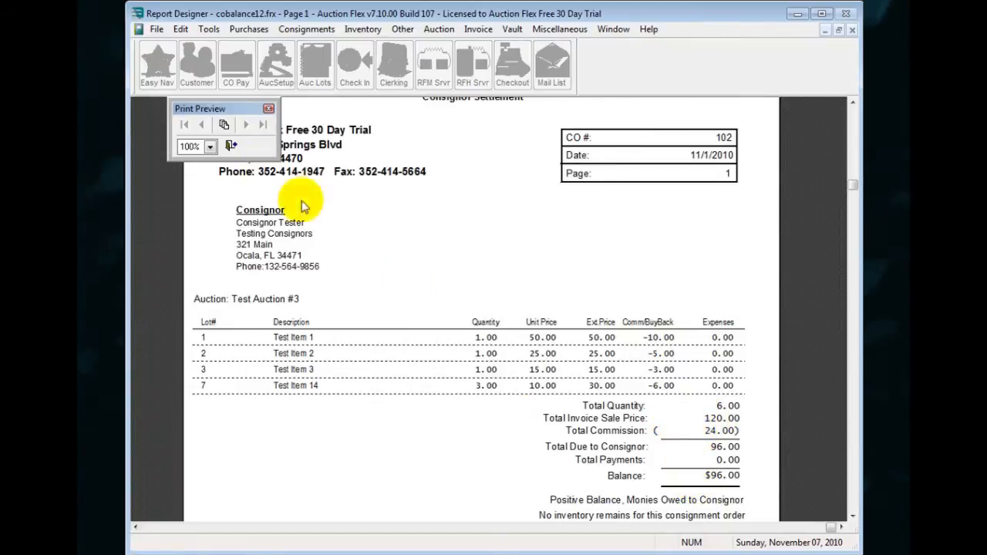
pyautogui.click(231, 146)
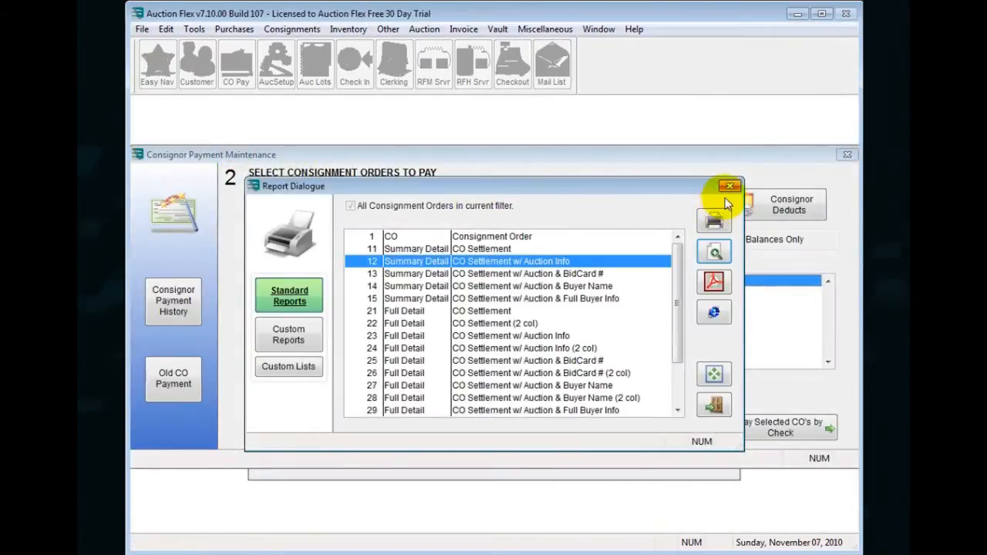
pyautogui.click(730, 186)
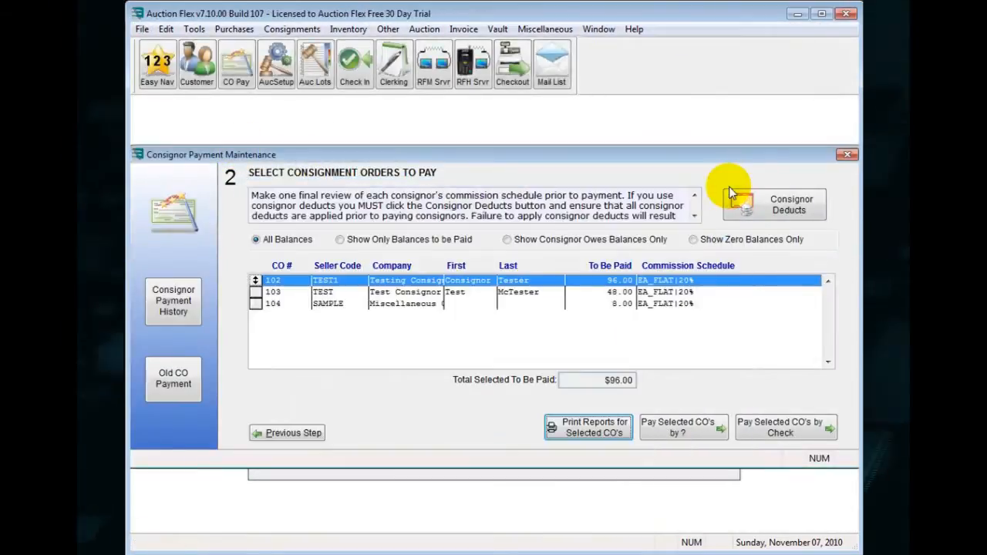
# Select consignment orders 102 through 104 together as the orders to pay.
pyautogui.click(656, 292)
pyautogui.click(650, 305)
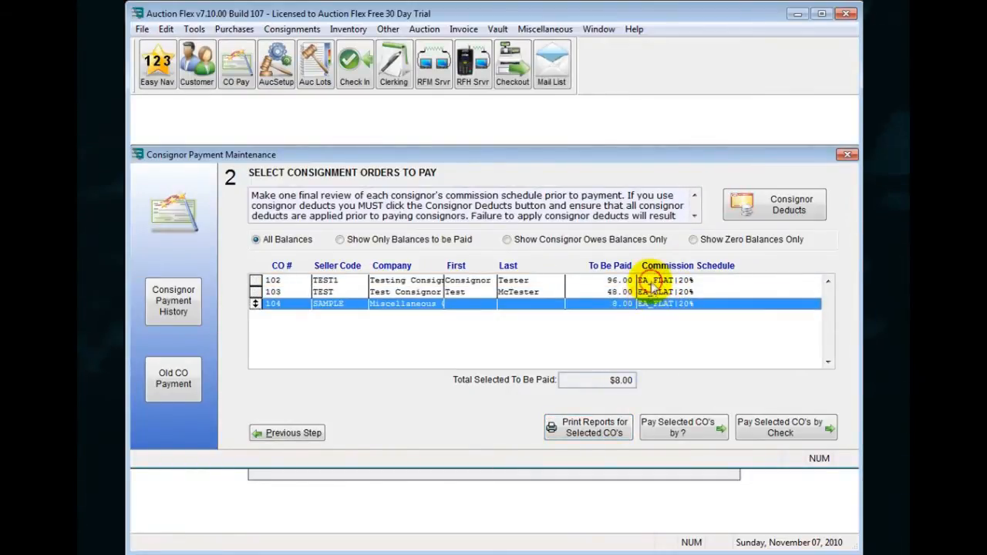
pyautogui.keyDown('shift'); pyautogui.click(651, 282); pyautogui.keyUp('shift')
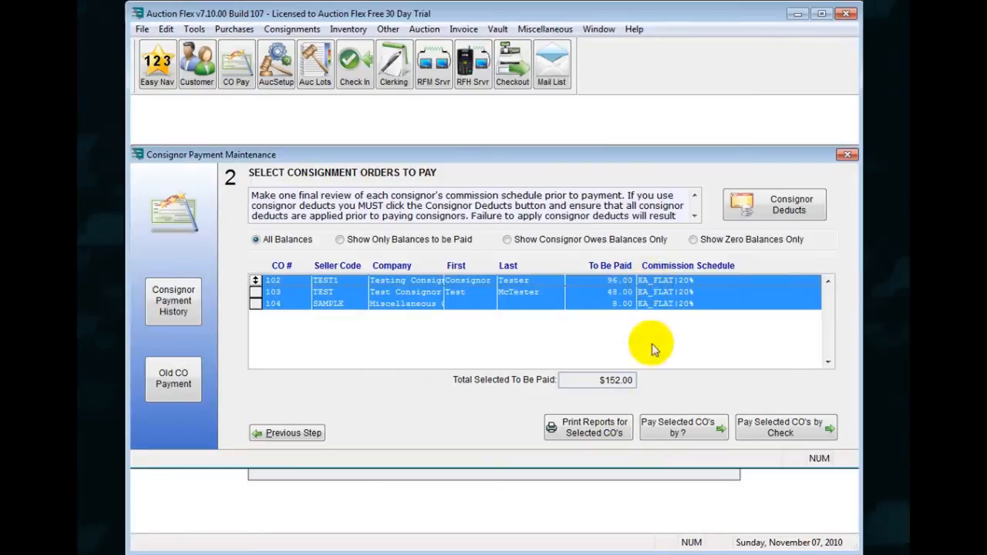
# Pay only consignment order 102 by check, with 12345 as the first check number, and record the check.
pyautogui.click(590, 283)
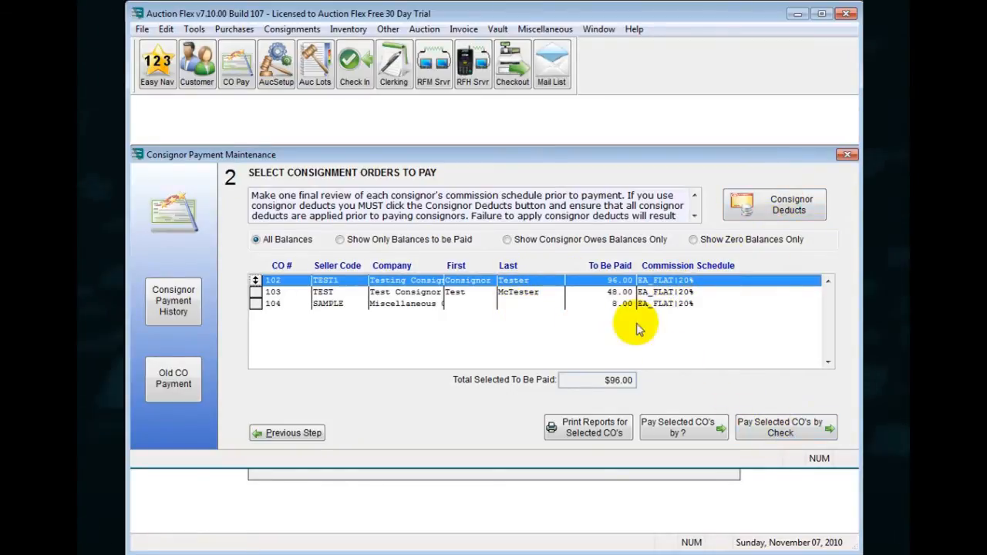
pyautogui.click(783, 432)
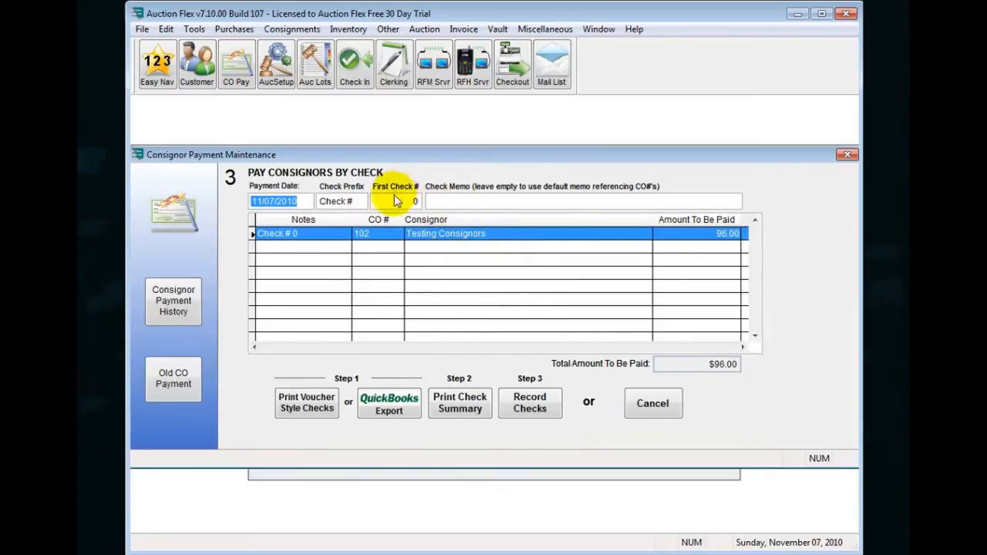
pyautogui.click(396, 200)
pyautogui.write('12345')
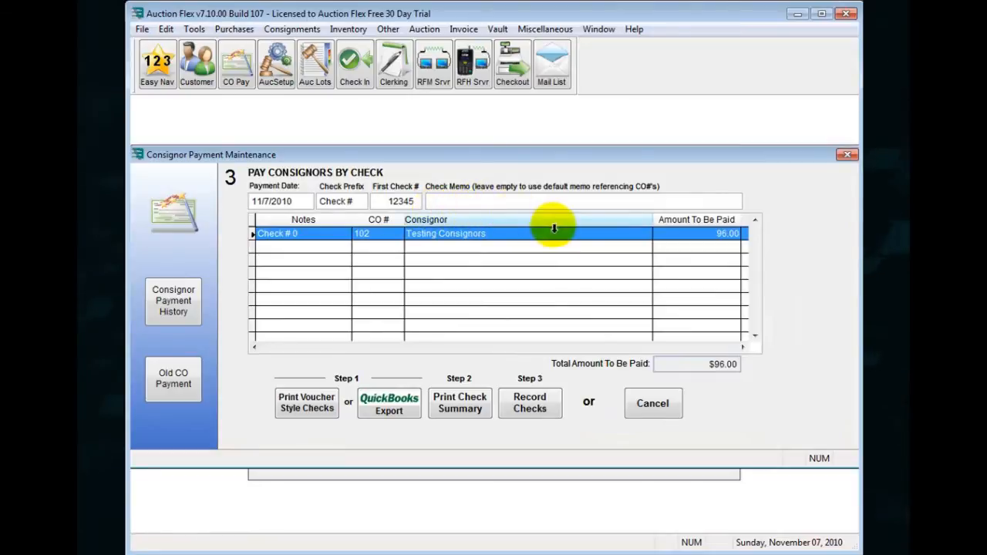
pyautogui.click(529, 409)
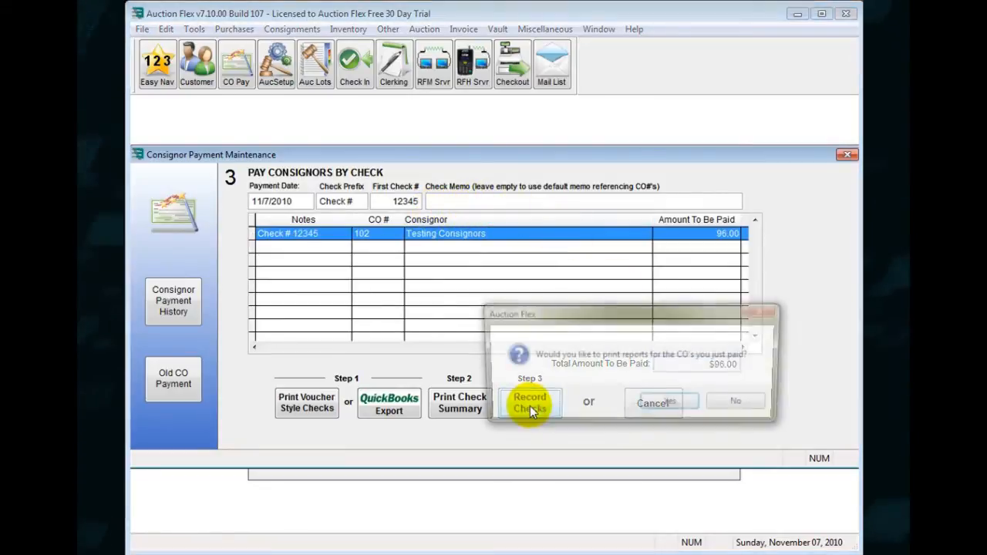
# Accept printing reports for the paid order, preview the summary detail CO Settlement w/ Auction Info report, and finish the payment.
pyautogui.click(671, 405)
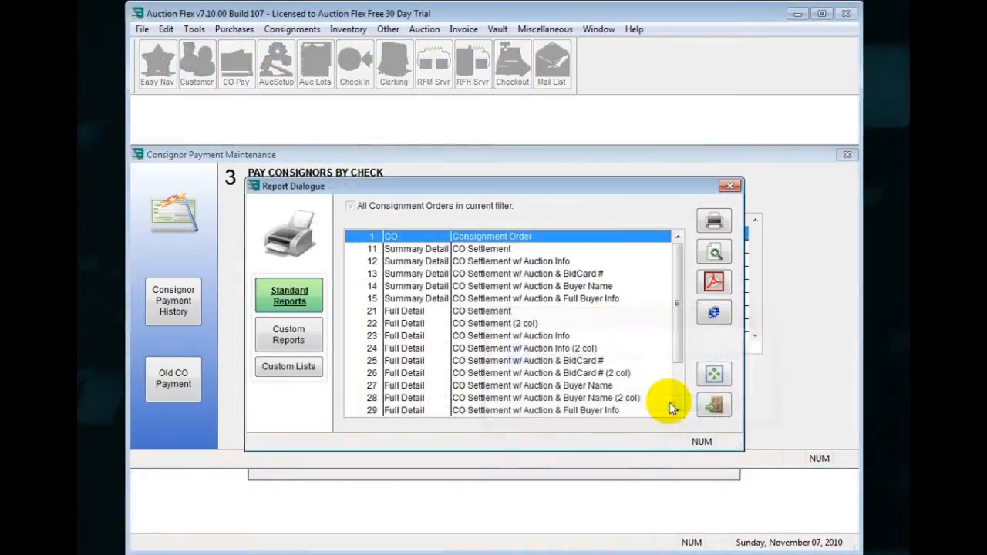
pyautogui.click(563, 263)
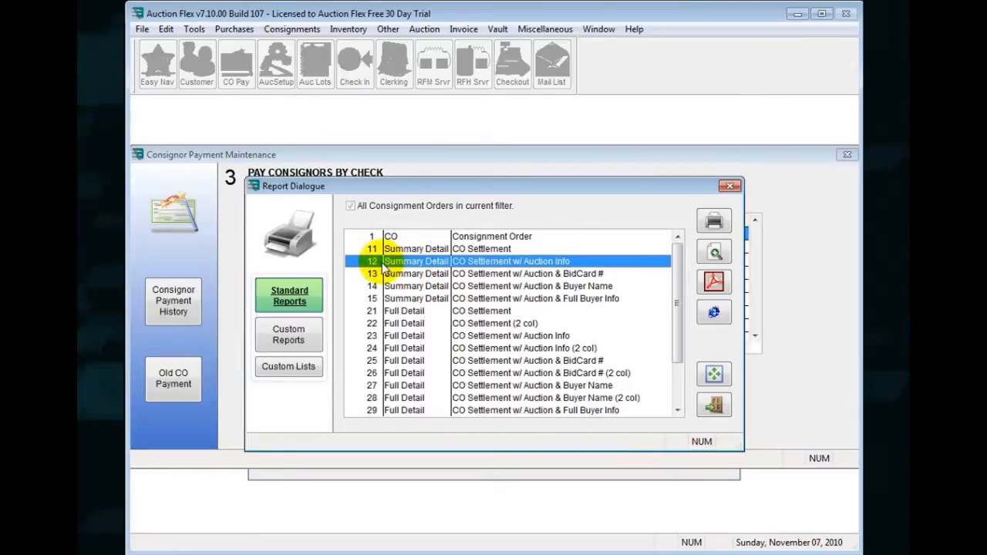
pyautogui.click(715, 252)
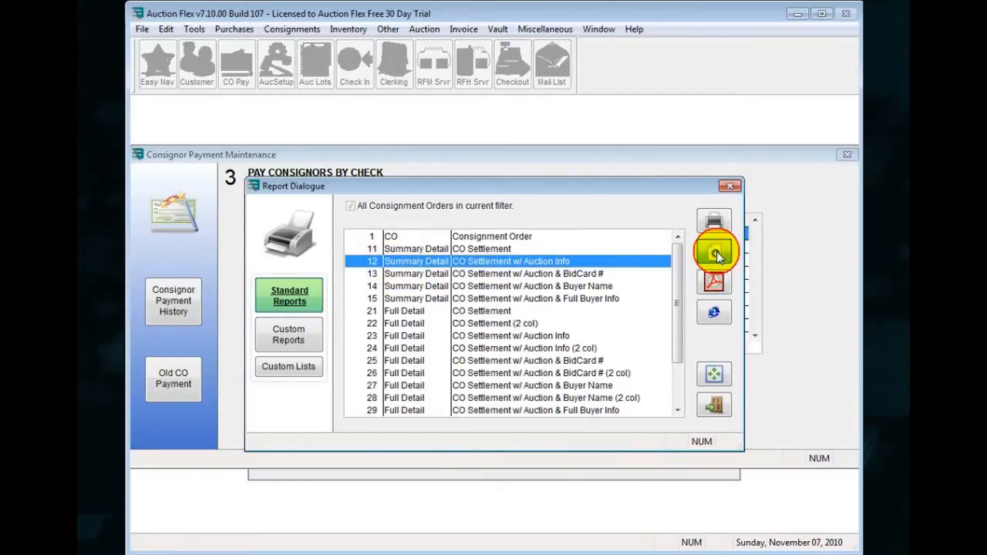
pyautogui.click(698, 394)
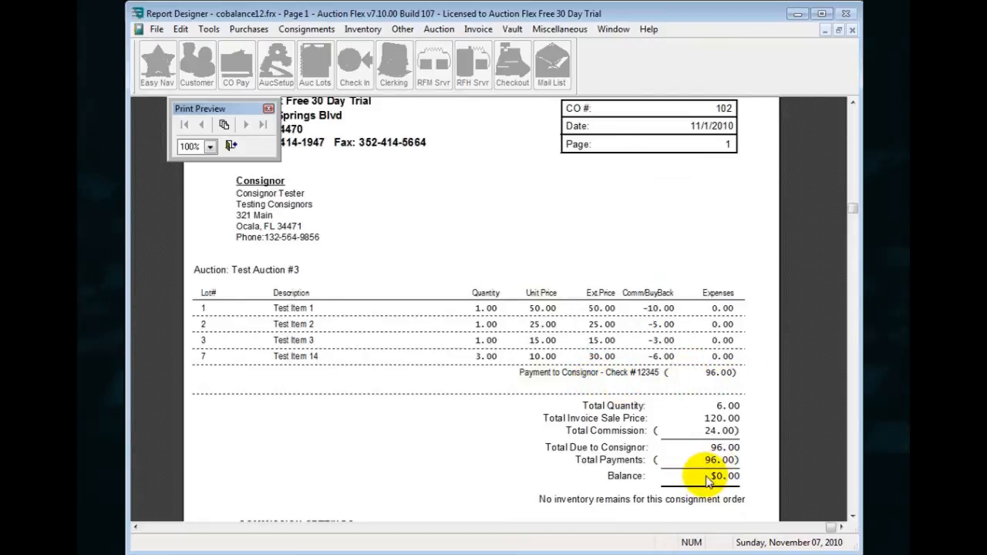
pyautogui.click(231, 146)
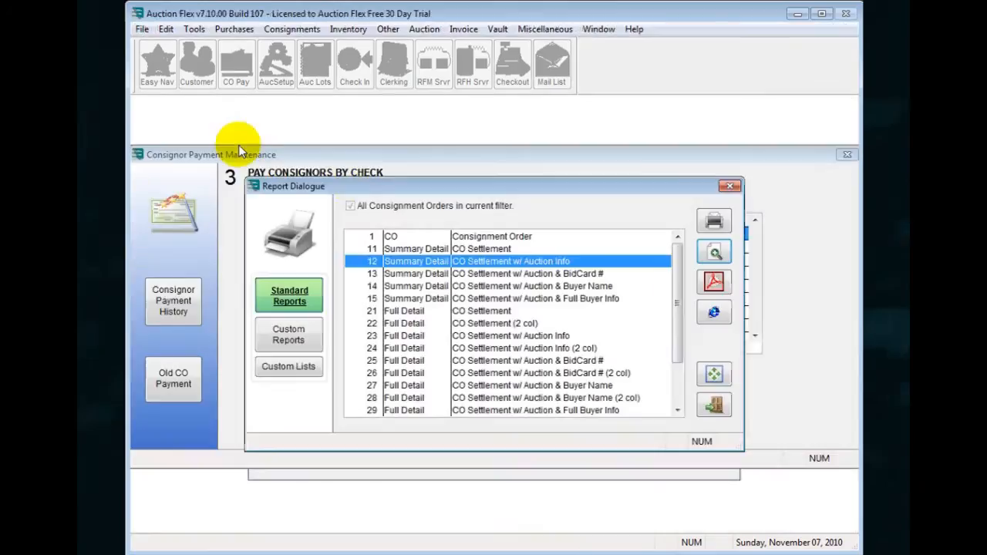
pyautogui.click(729, 186)
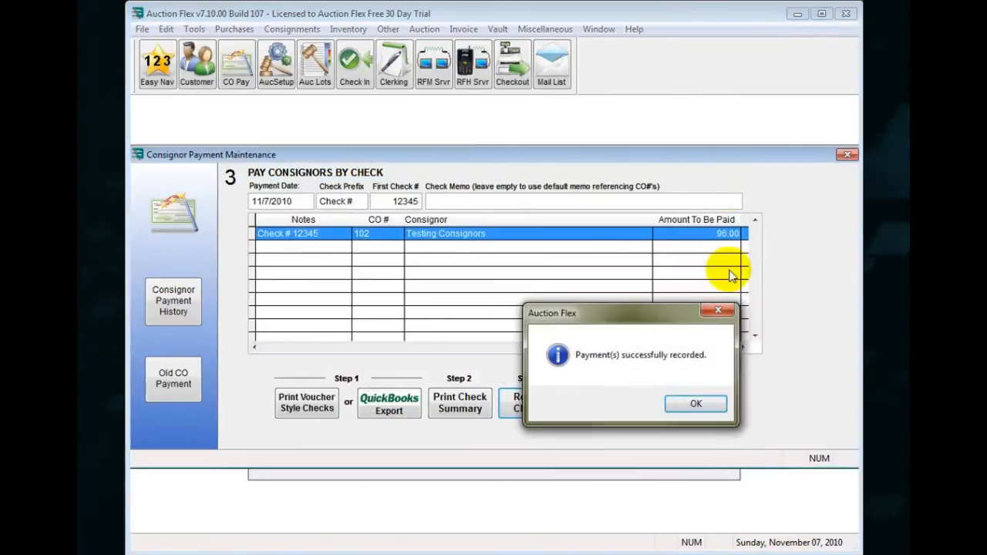
pyautogui.click(707, 404)
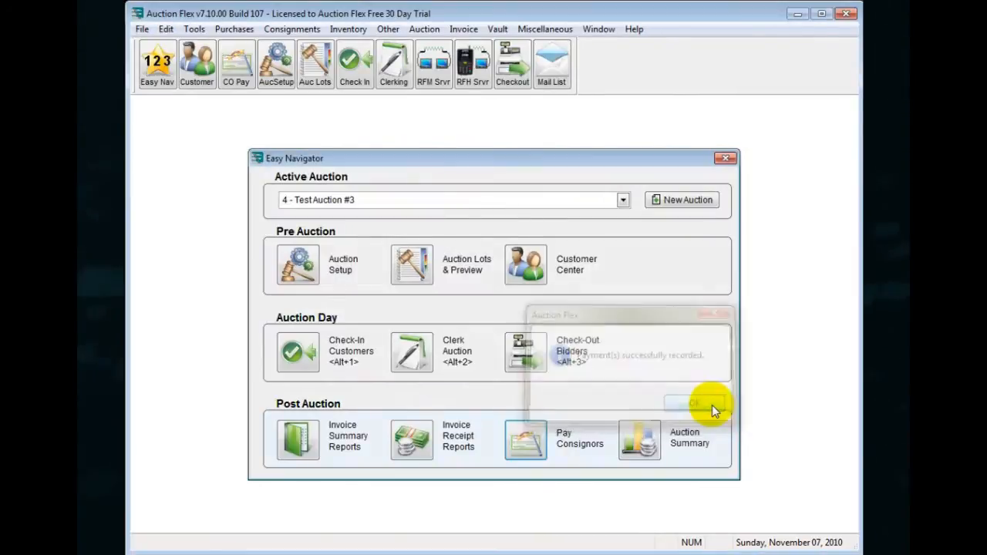
# Reopen consignor payments for auction 4, Test Auction #3, check the amounts to be paid on orders 102 to 104, and close the form.
pyautogui.click(525, 441)
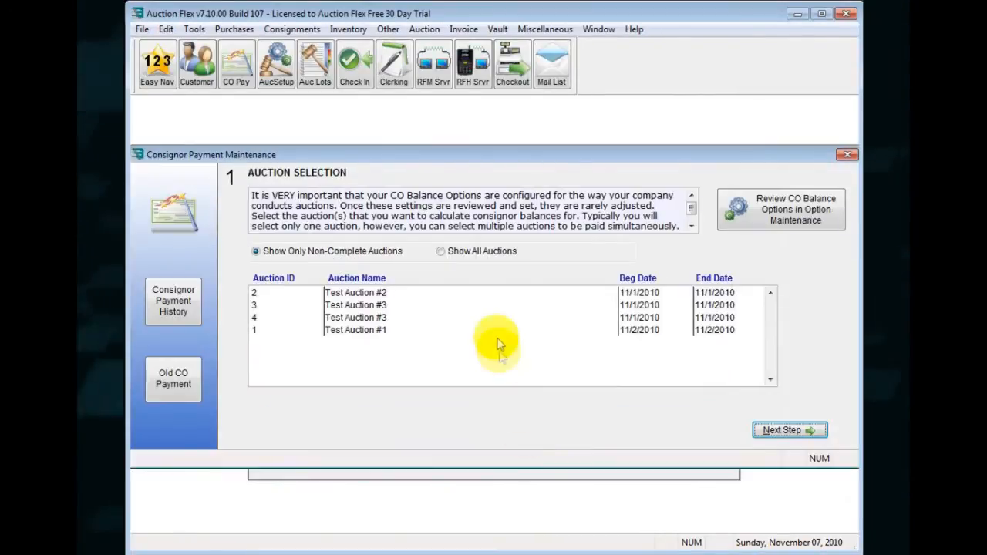
pyautogui.click(381, 318)
pyautogui.click(785, 430)
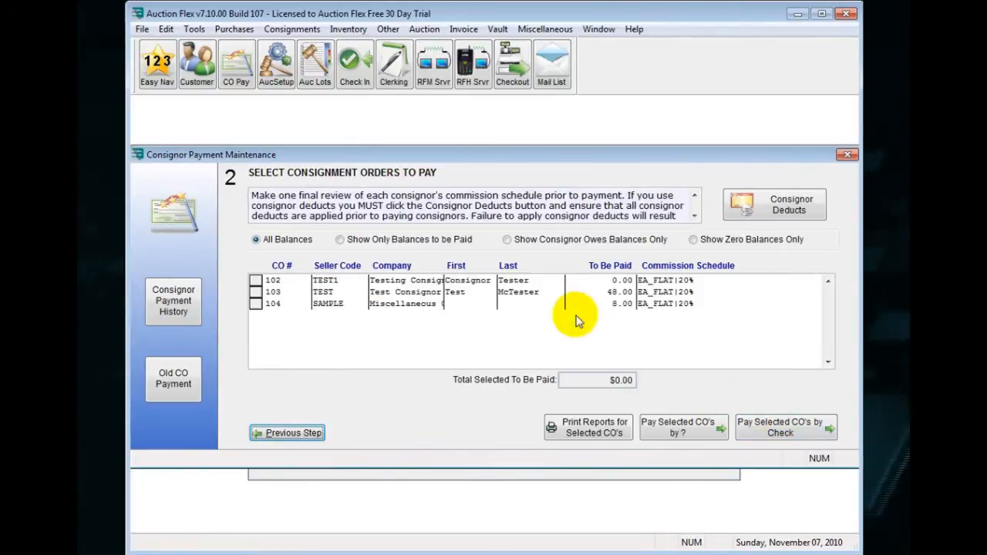
pyautogui.click(621, 280)
pyautogui.click(621, 293)
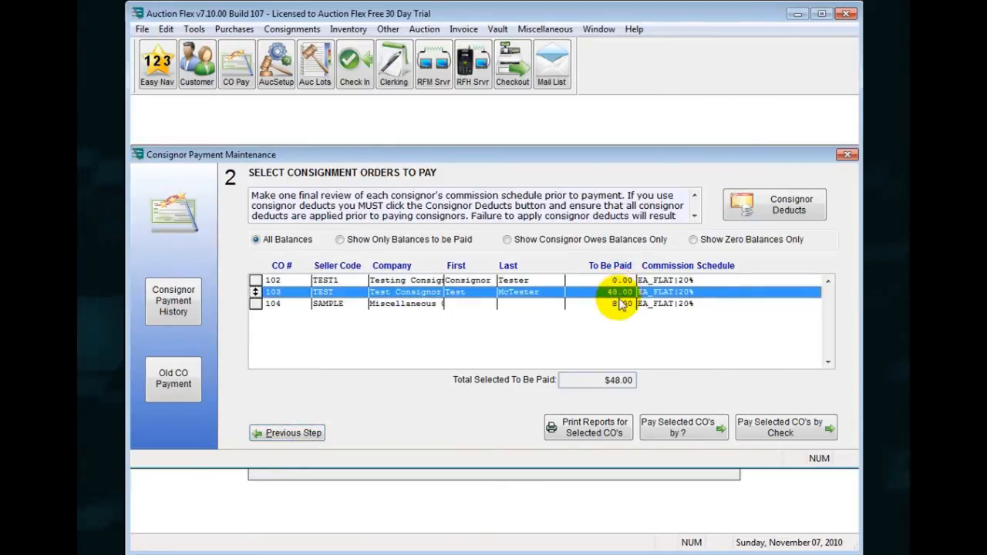
pyautogui.click(621, 303)
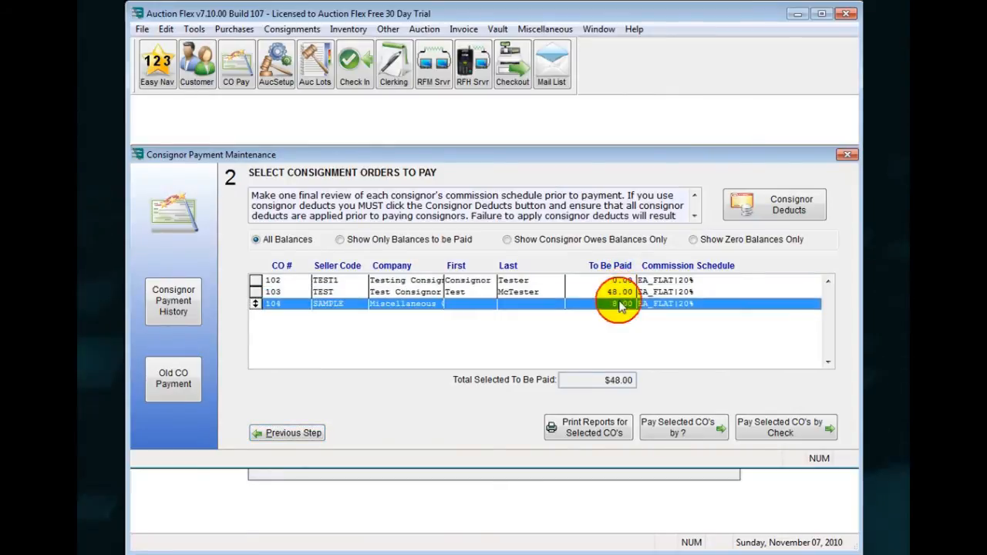
pyautogui.click(845, 155)
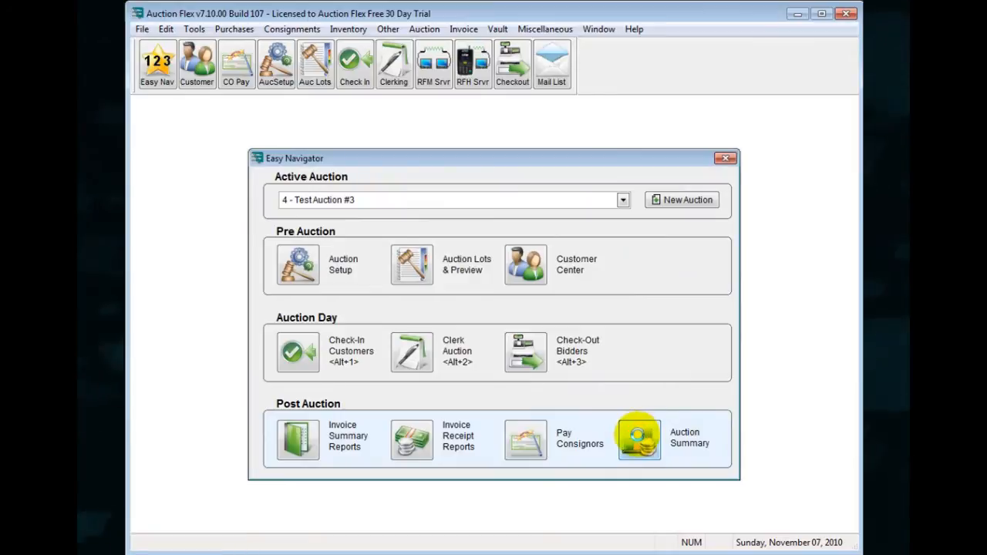
# Calculate the auction summary for Test Auction #3 over all dates and review its buyer, consignor and overall summary figures.
pyautogui.click(638, 440)
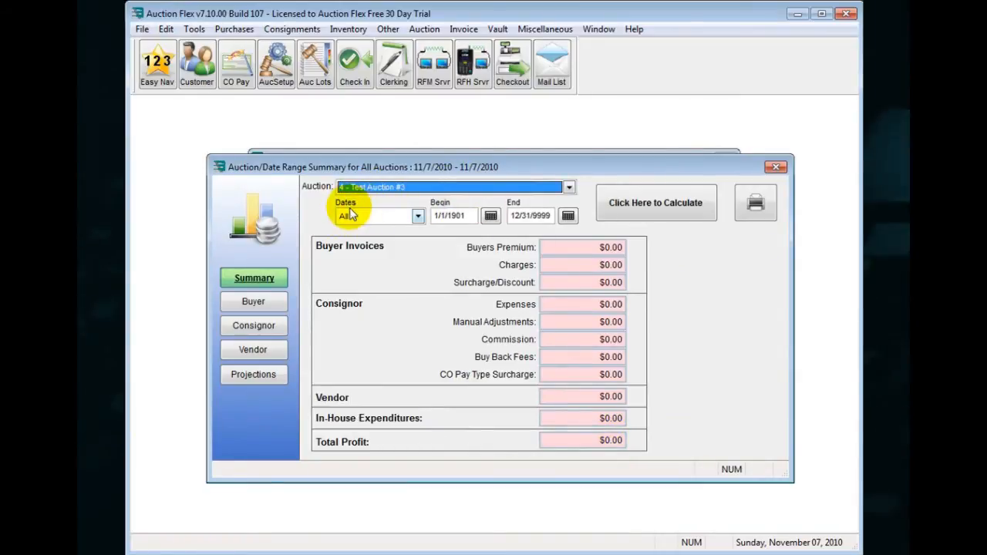
pyautogui.click(670, 207)
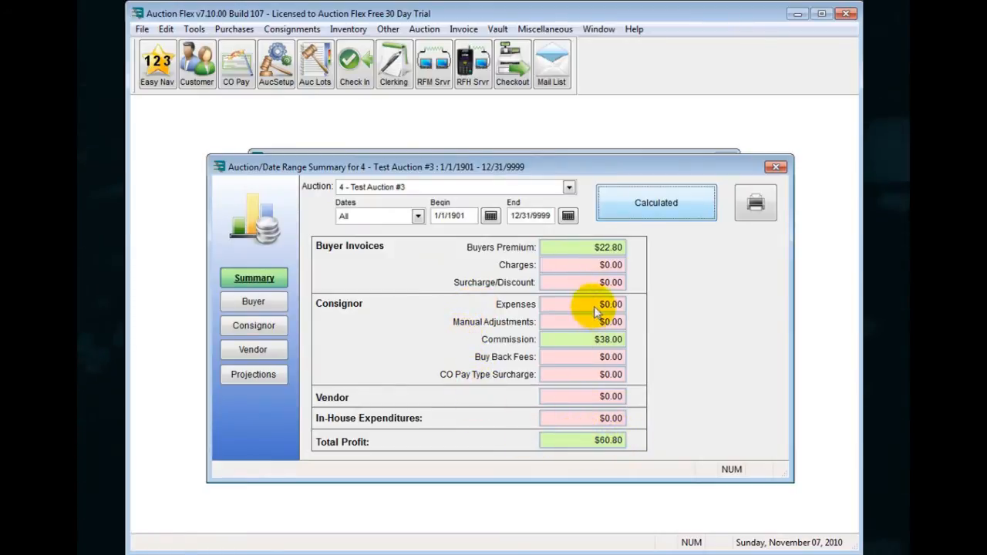
pyautogui.click(262, 306)
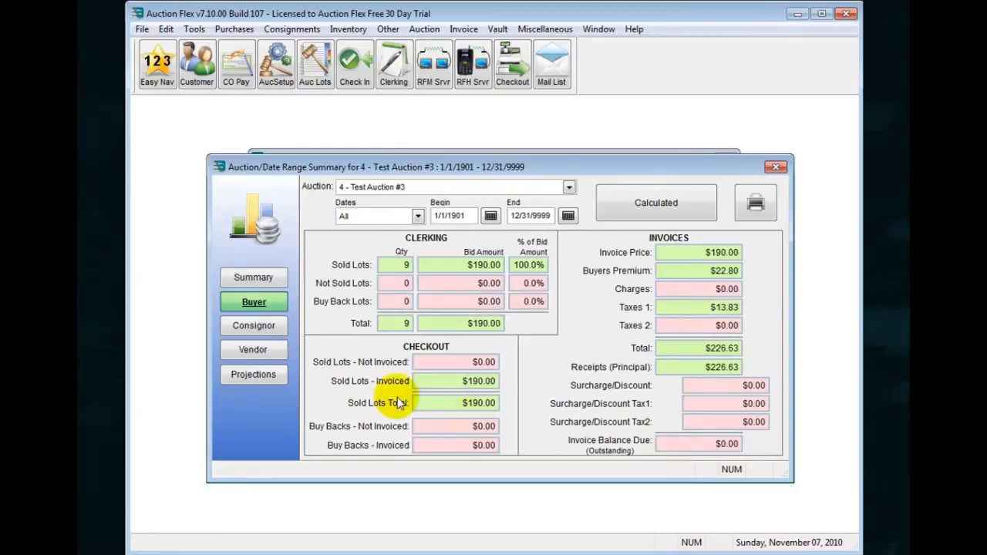
pyautogui.click(258, 326)
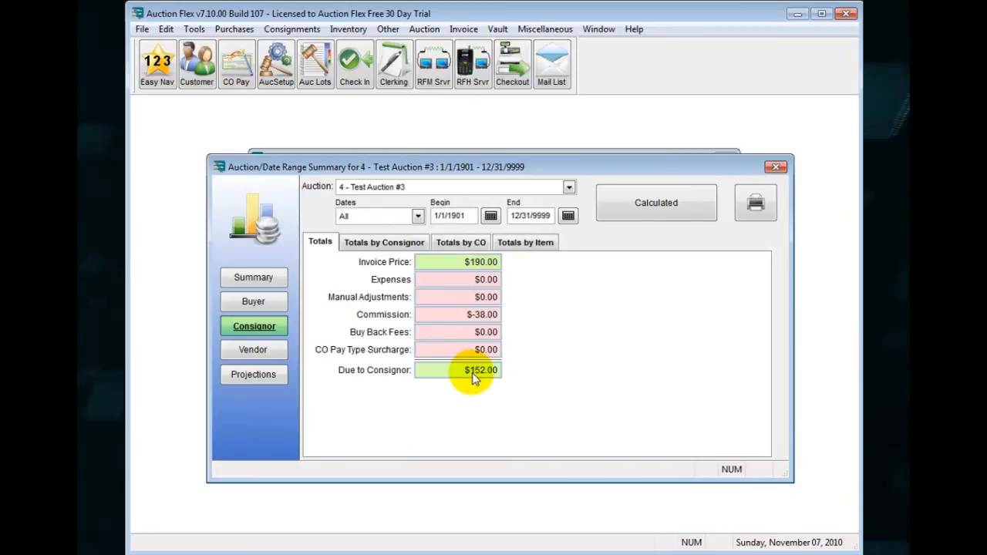
pyautogui.click(269, 280)
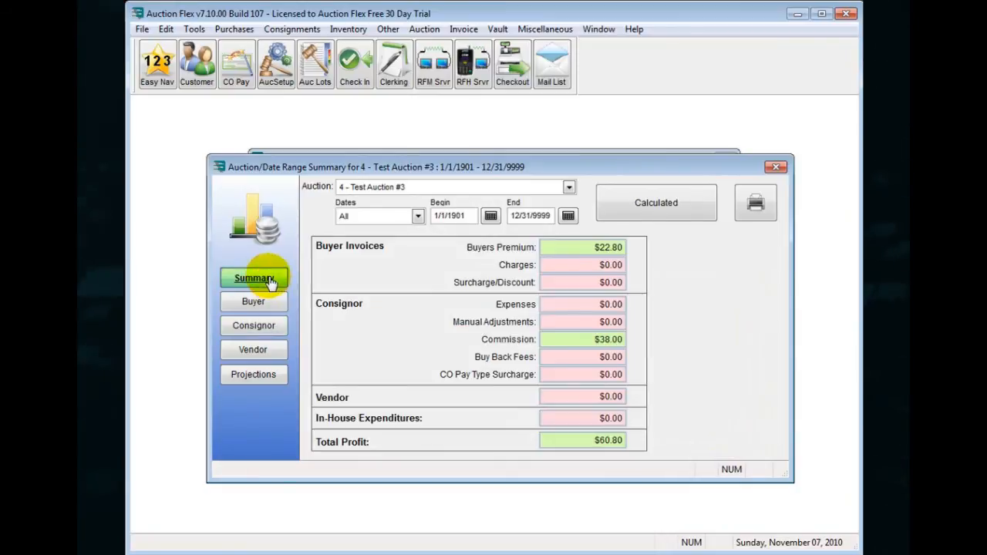
# Look through the auction summary's printable reports, including Buyer Summary and Consignor Totals, and close the auction summary.
pyautogui.click(764, 199)
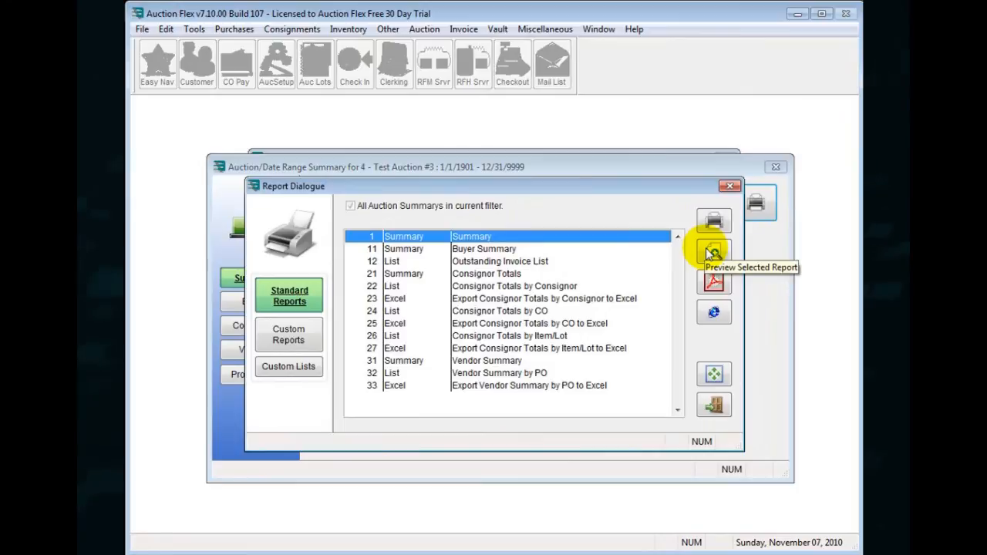
pyautogui.click(509, 250)
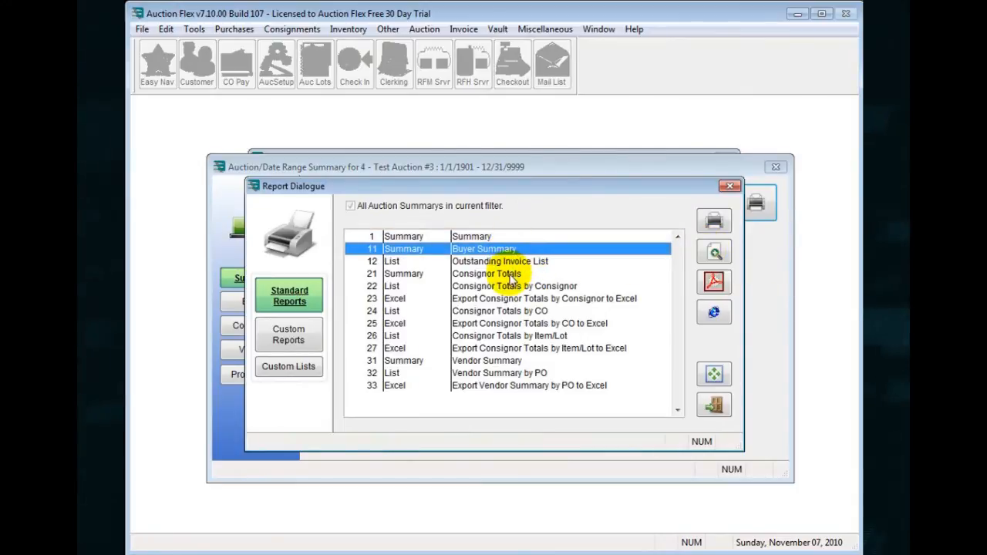
pyautogui.click(510, 275)
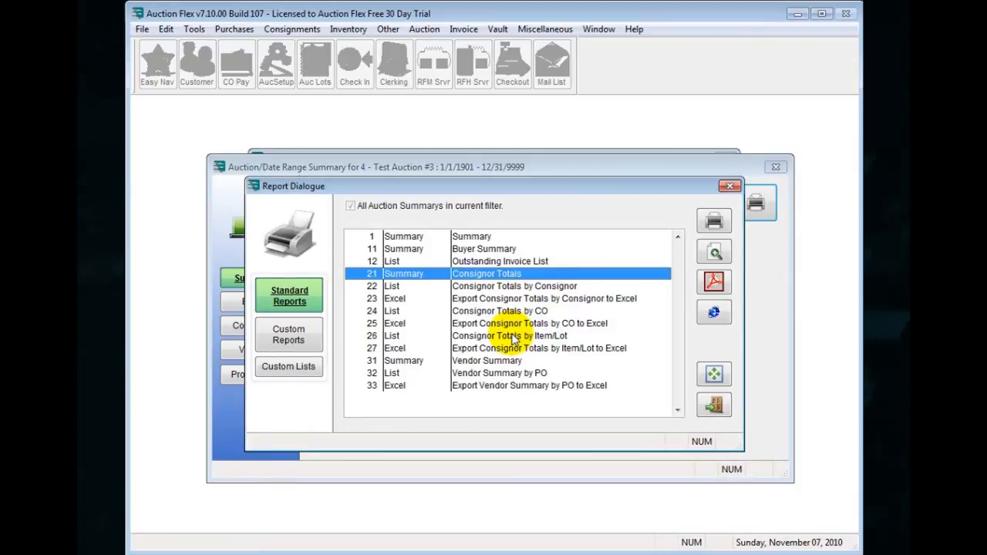
pyautogui.click(729, 187)
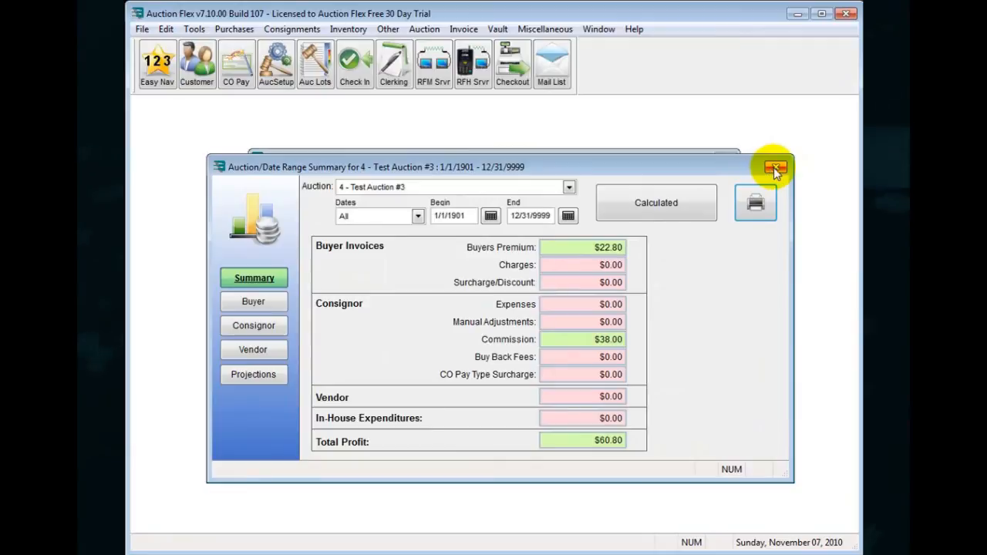
pyautogui.click(775, 168)
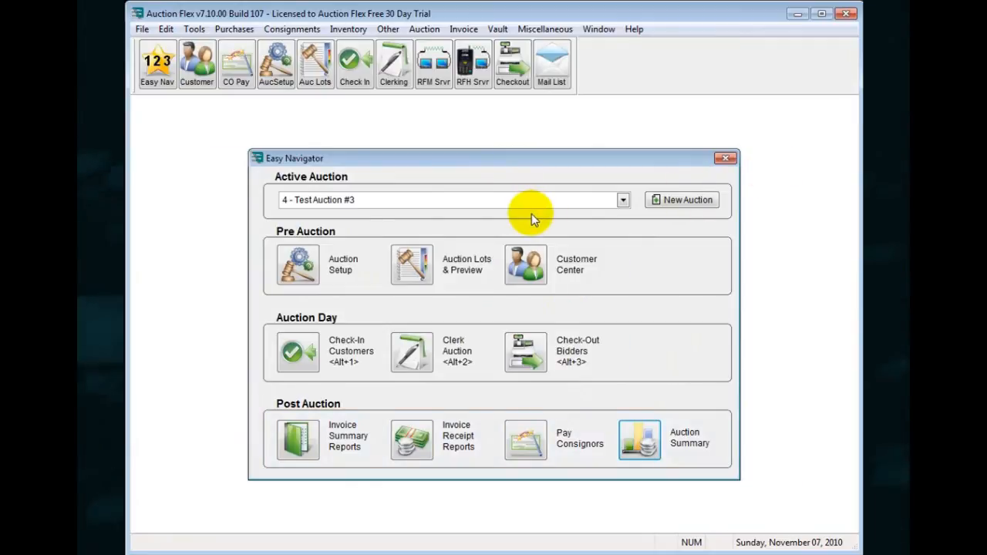